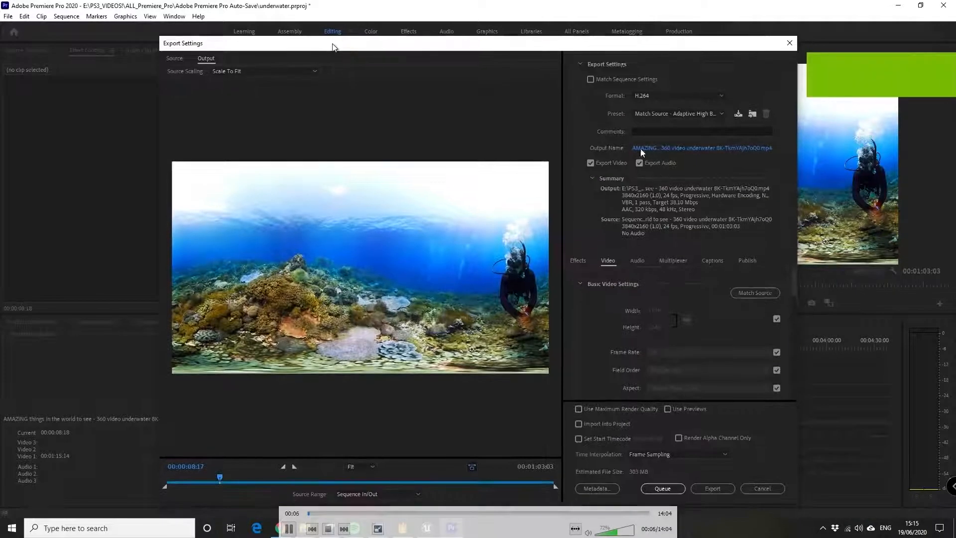
Choose H.264 as the export format for the underwater video and review the available presets.
left_click(724, 96)
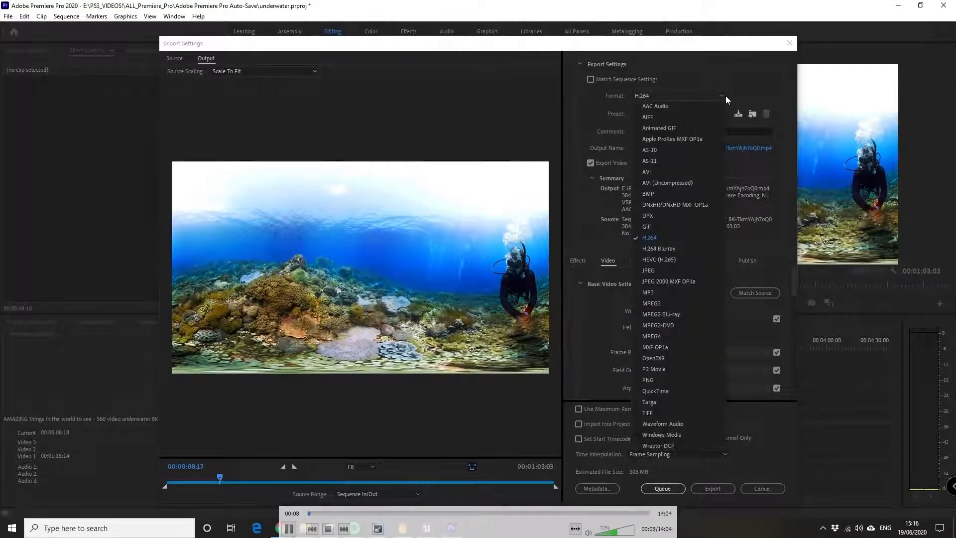
left_click(650, 236)
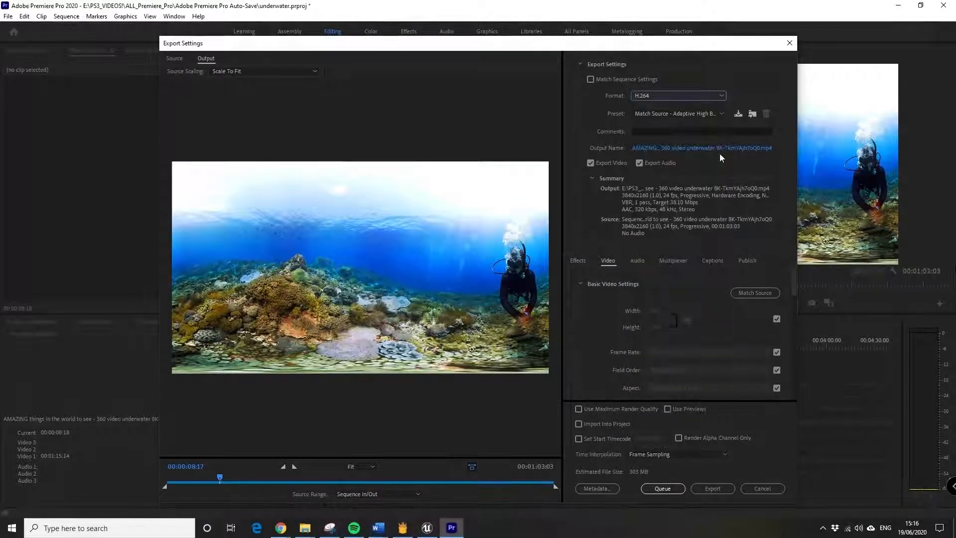
left_click(718, 115)
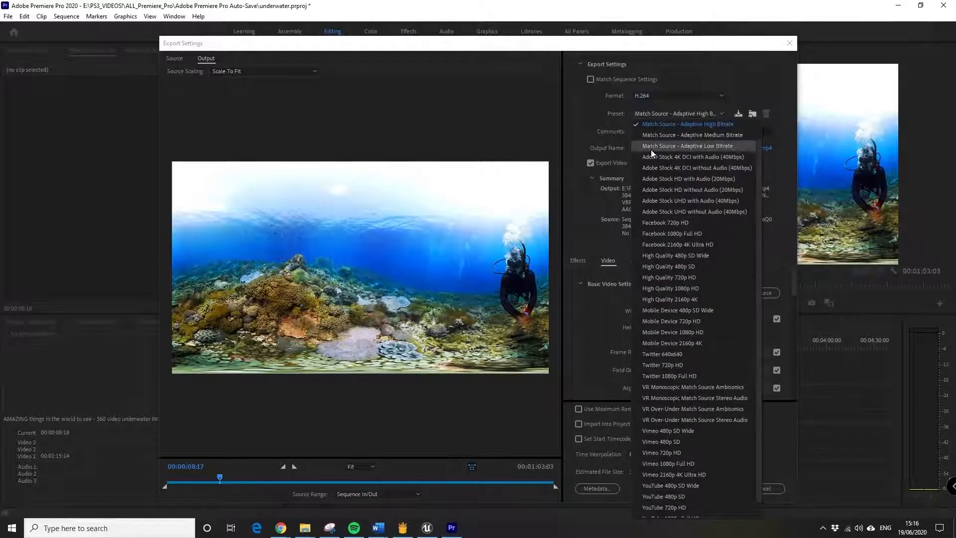
left_click(754, 97)
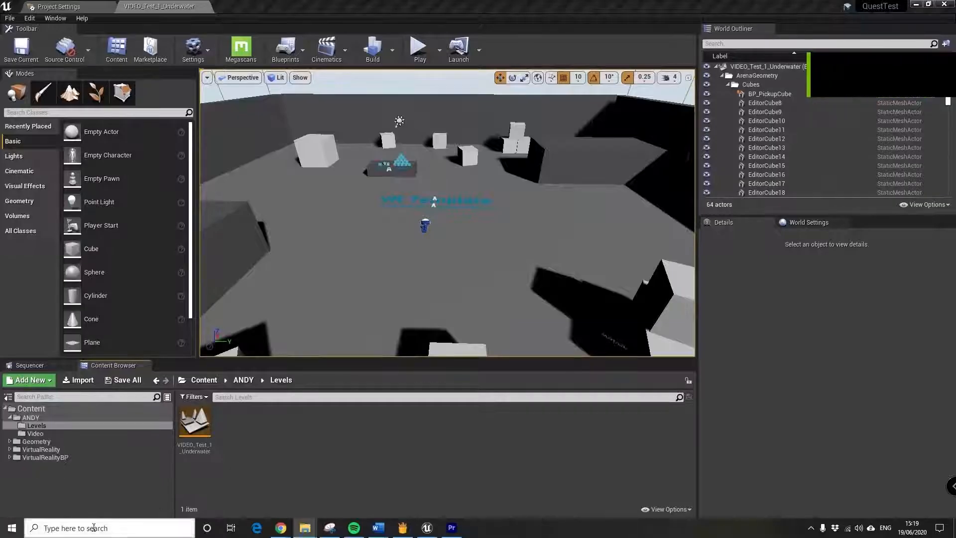
Create a new folder named Movies directly inside the project's Content folder.
left_click(36, 422)
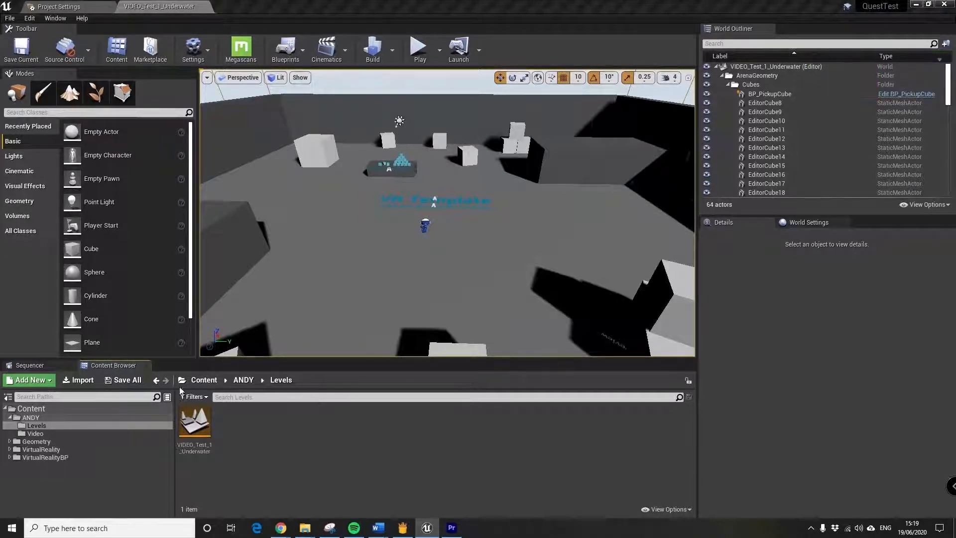
left_click(38, 410)
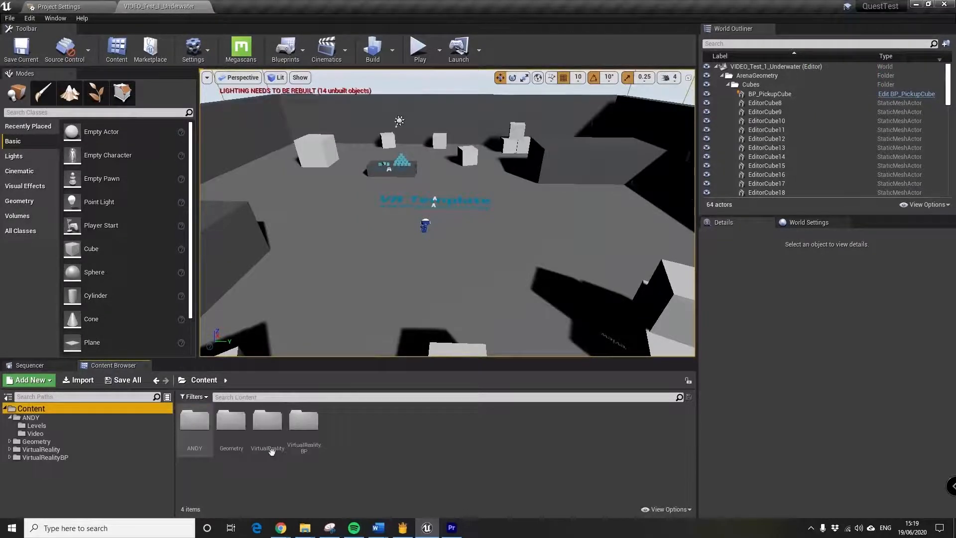
right_click(383, 429)
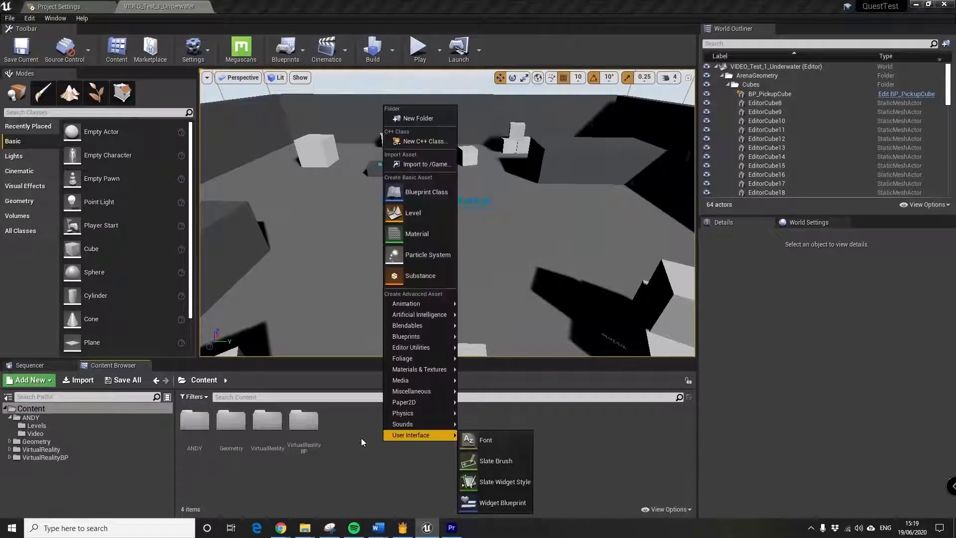
left_click(420, 118)
type("Movie")
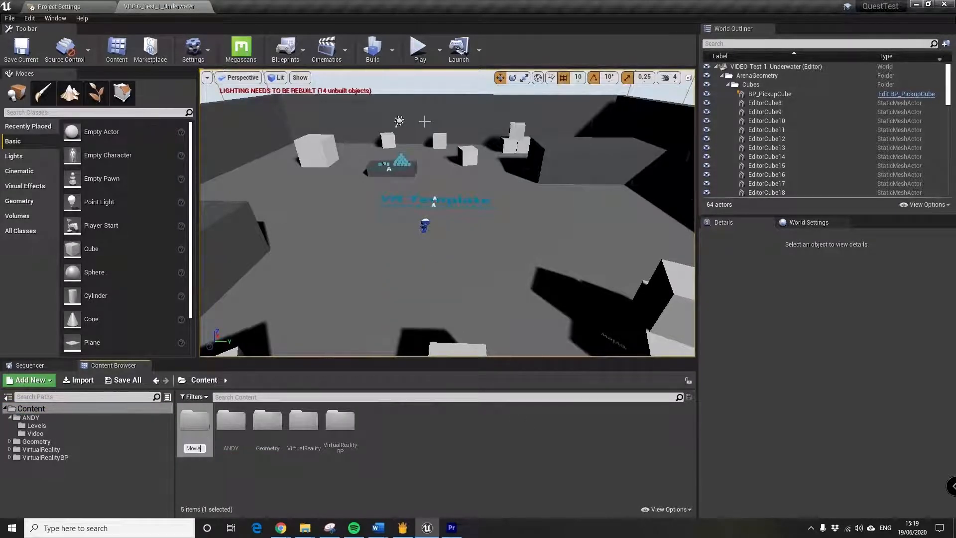
type("s")
key("Return")
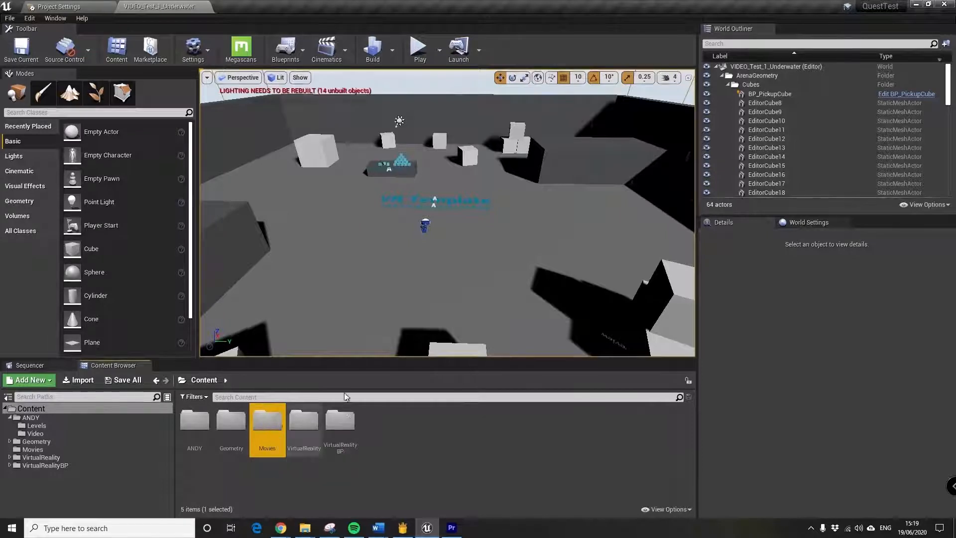
Import the Underwater_4K_H264_EDIT video file into the Movies folder and save all levels and assets.
double_click(264, 424)
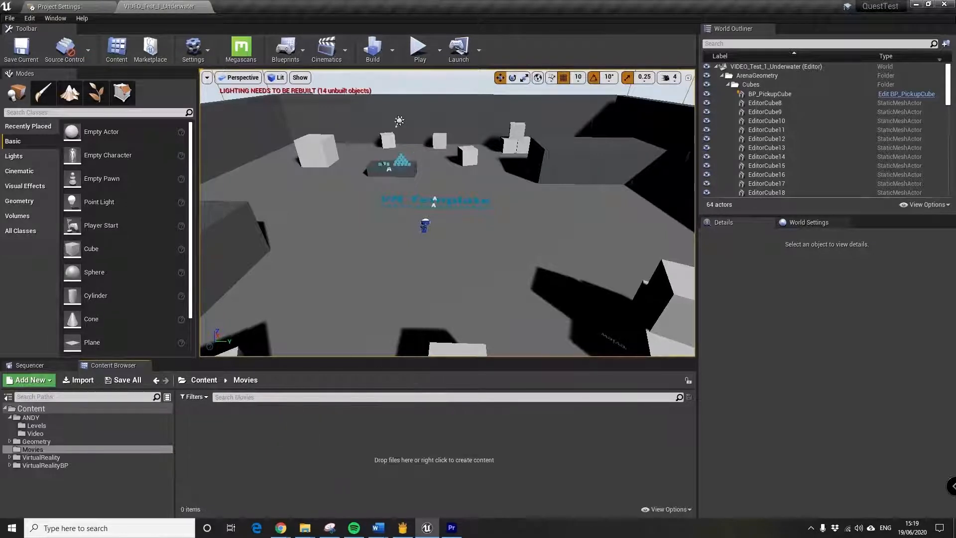
left_click_drag(338, 0, 283, 443)
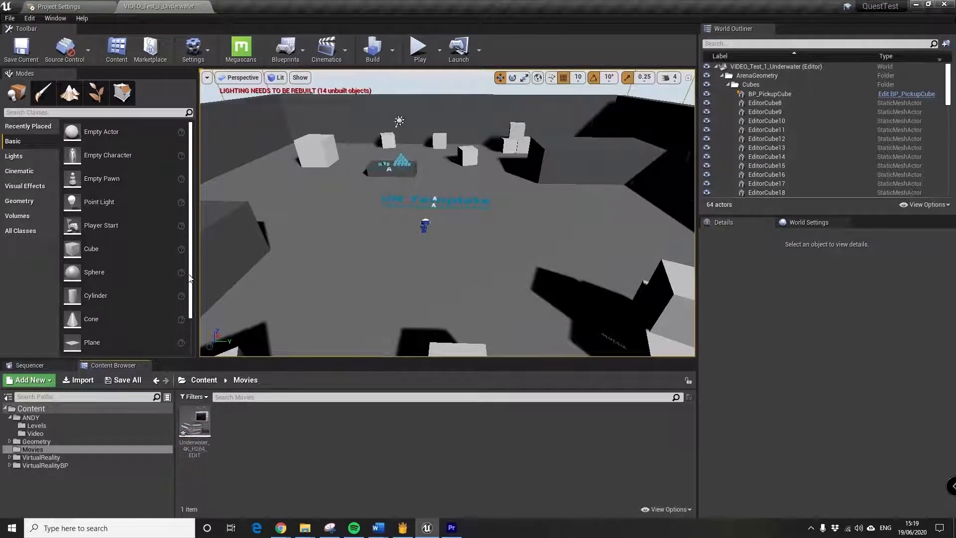
left_click(9, 18)
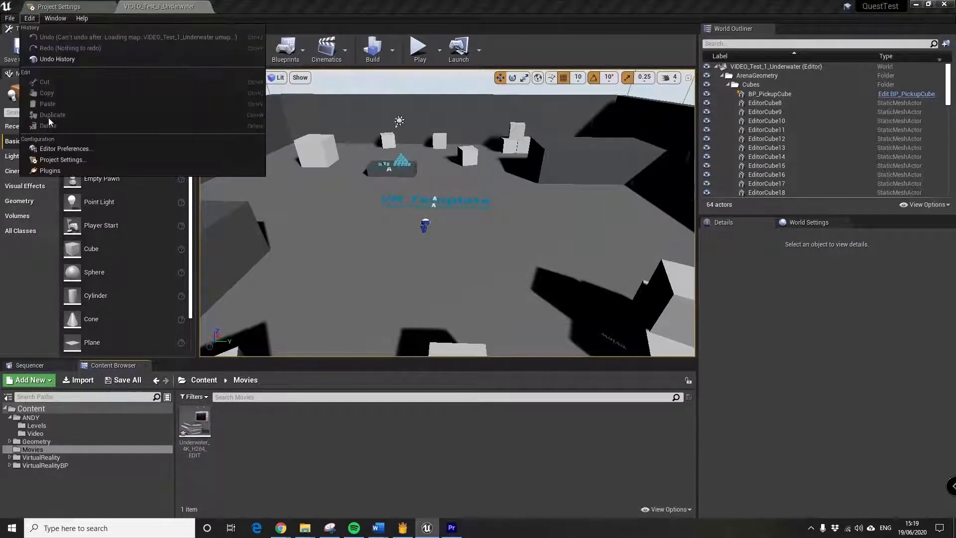
left_click(31, 102)
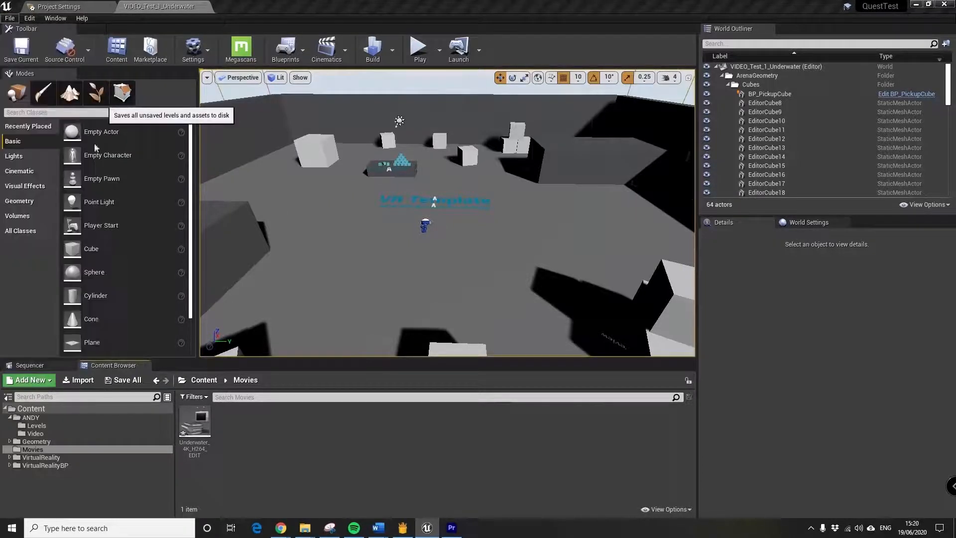
Create a File Media Source asset named Underwater_EDIT in the Movies folder.
right_click(238, 440)
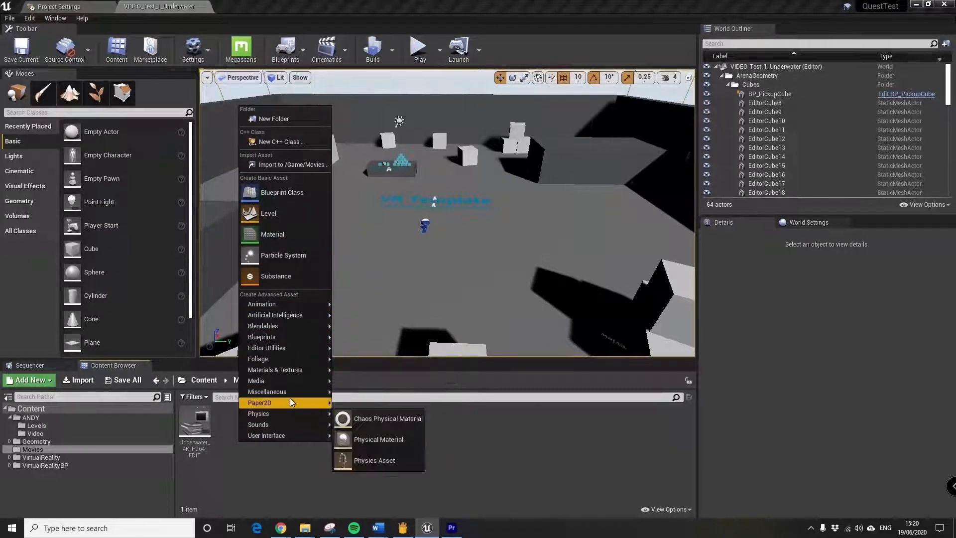
mouse_move(286, 381)
right_click(259, 442)
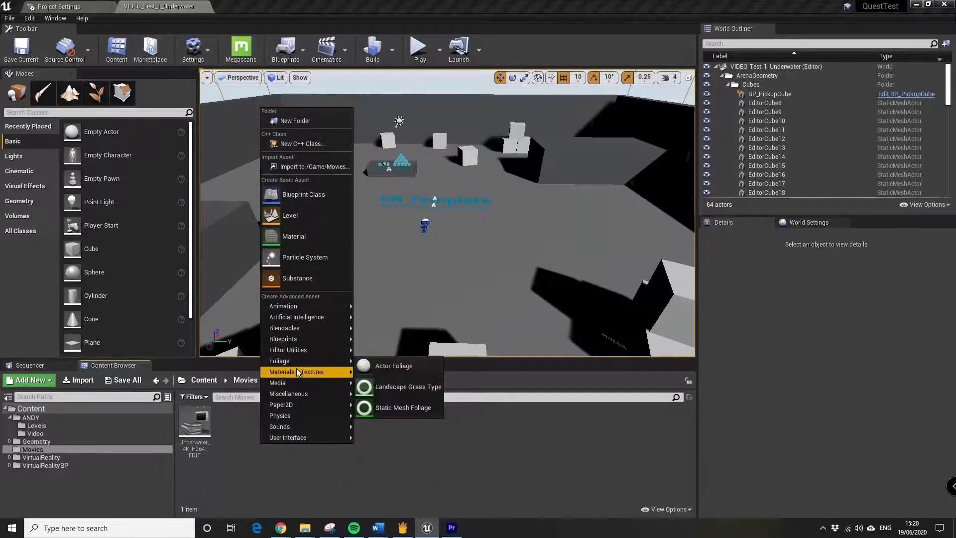
mouse_move(300, 336)
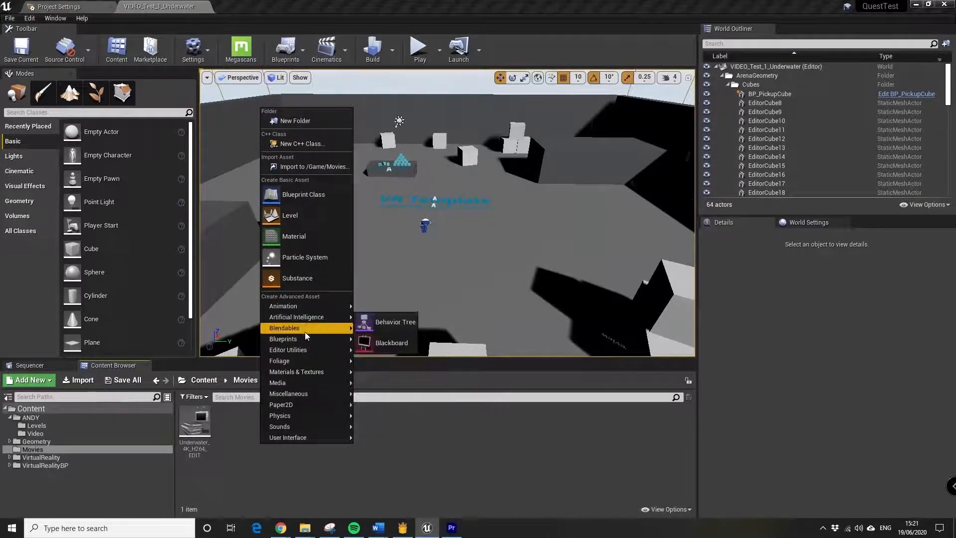
mouse_move(305, 381)
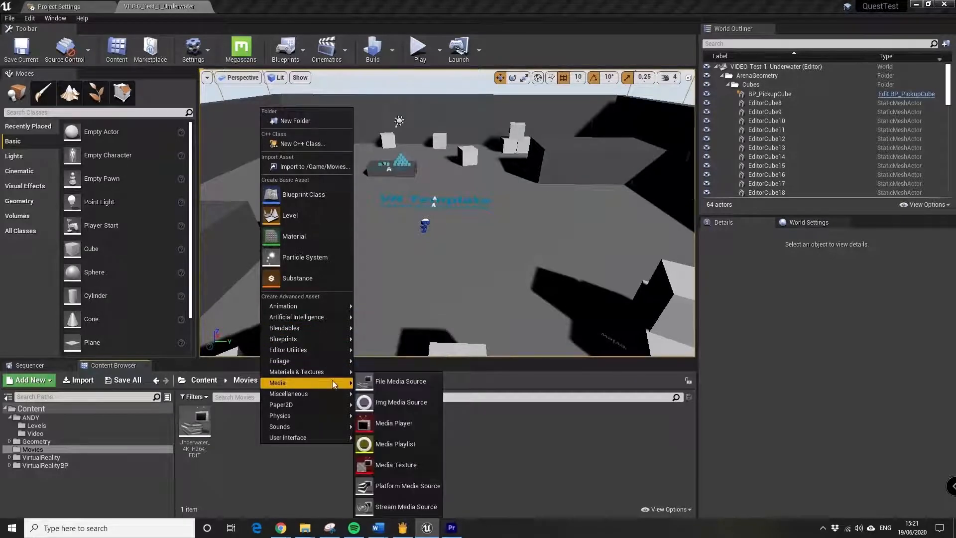
left_click(392, 382)
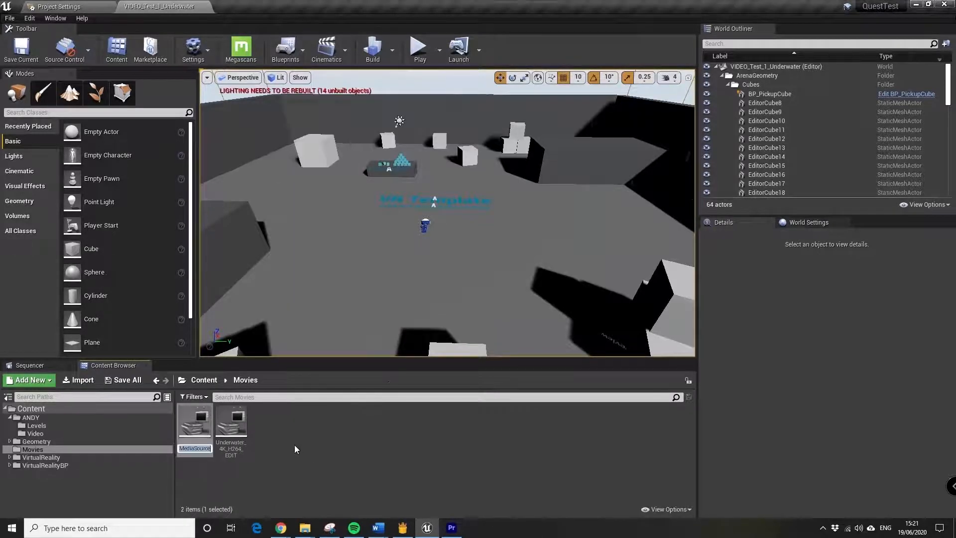
type("Underw")
type("ater_R")
type("DIT")
key("Return")
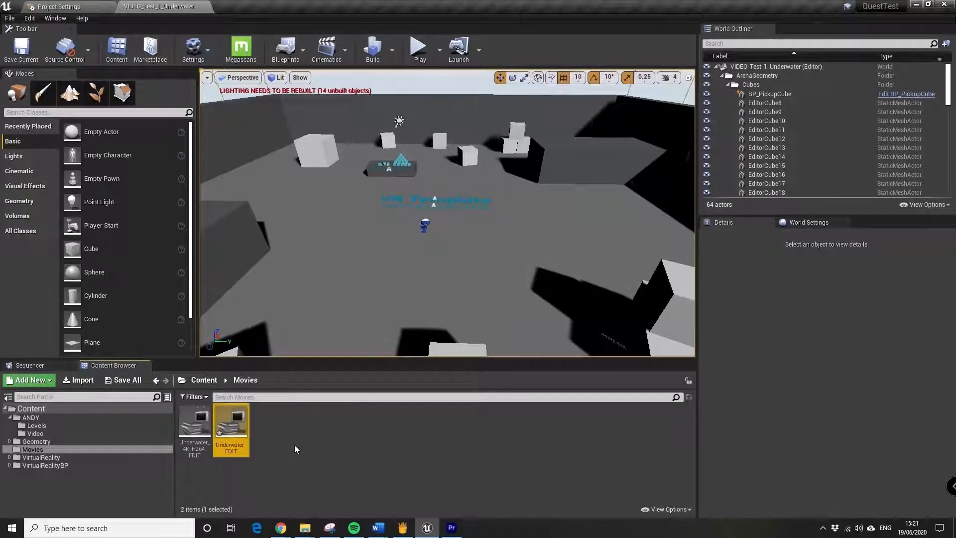
Set the file path of the Underwater_EDIT media source to Underwater_4K_H264_EDIT.mp4 in E:\QUEST_TESTS\___QUEST_ASSETS!\Videos\underwater.
double_click(241, 428)
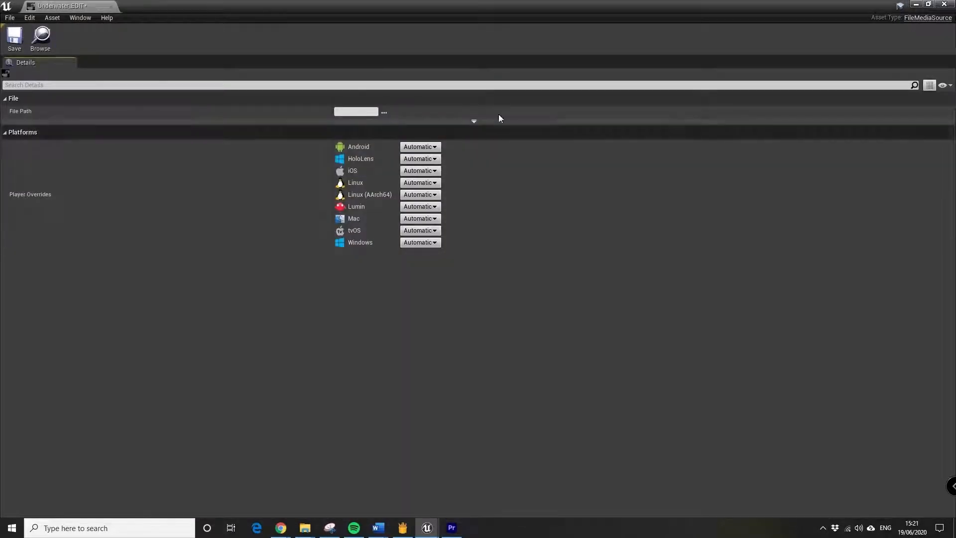
left_click(928, 4)
left_click_drag(455, 83, 585, 116)
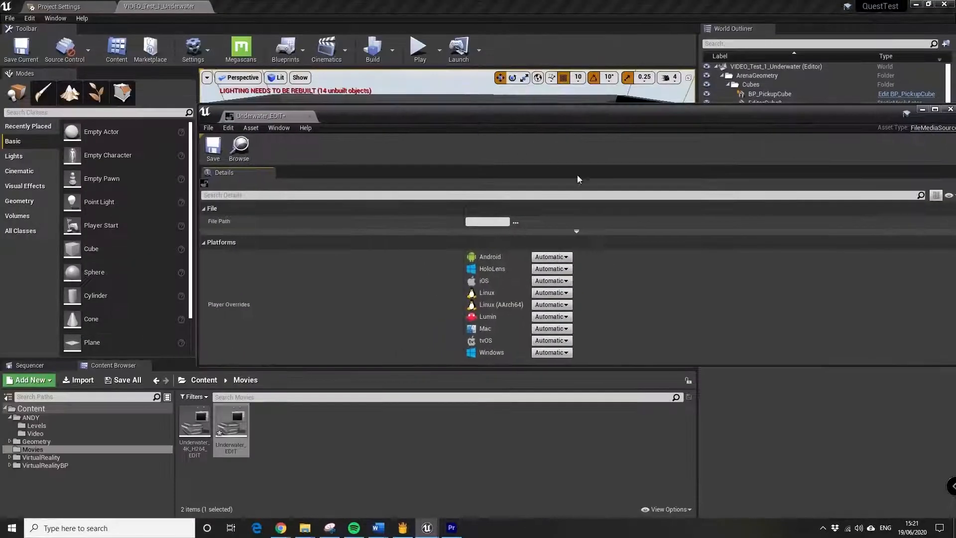
left_click(515, 225)
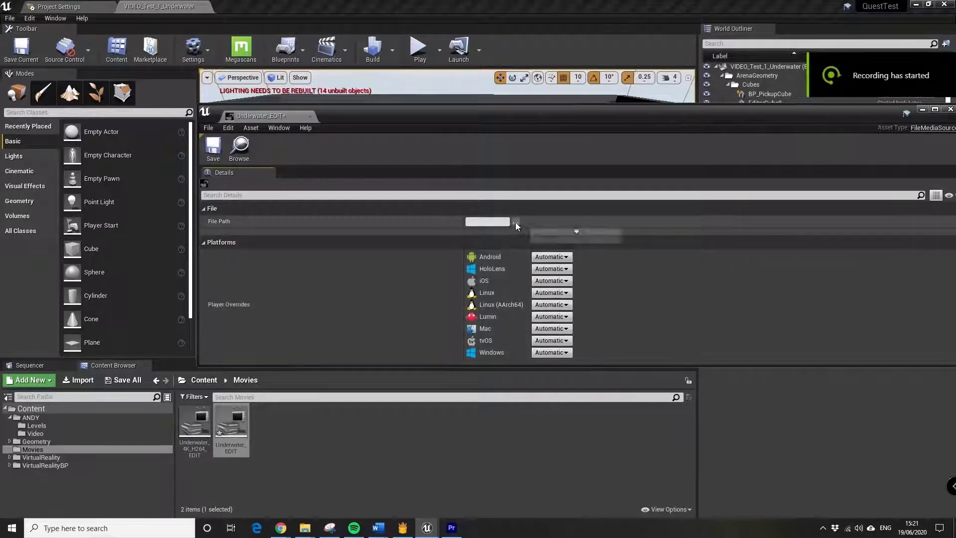
left_click(515, 225)
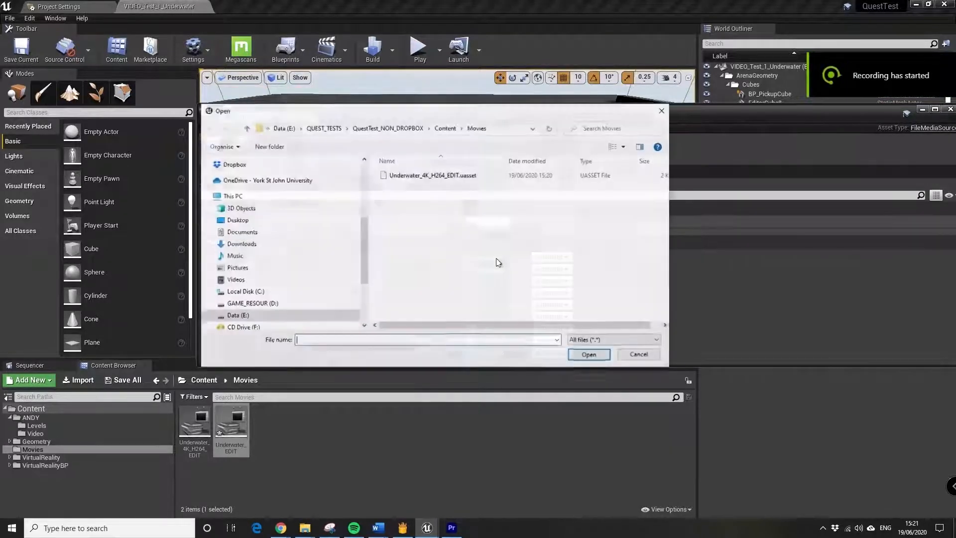
left_click(510, 134)
key("BackSpace")
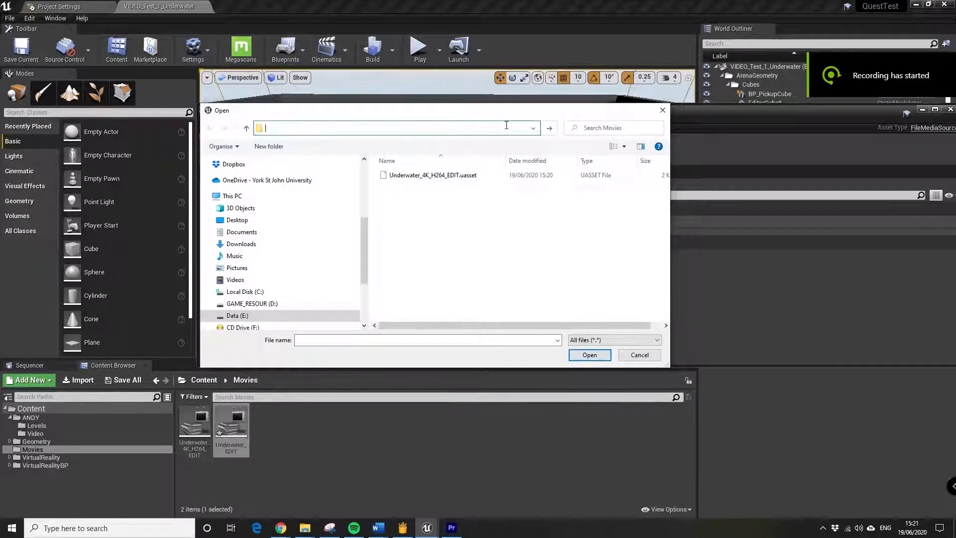
type("E:\\QUEST_TESTS\\___QUEST_ASSETS!\\Videos\\underwater")
key("Return")
left_click(476, 213)
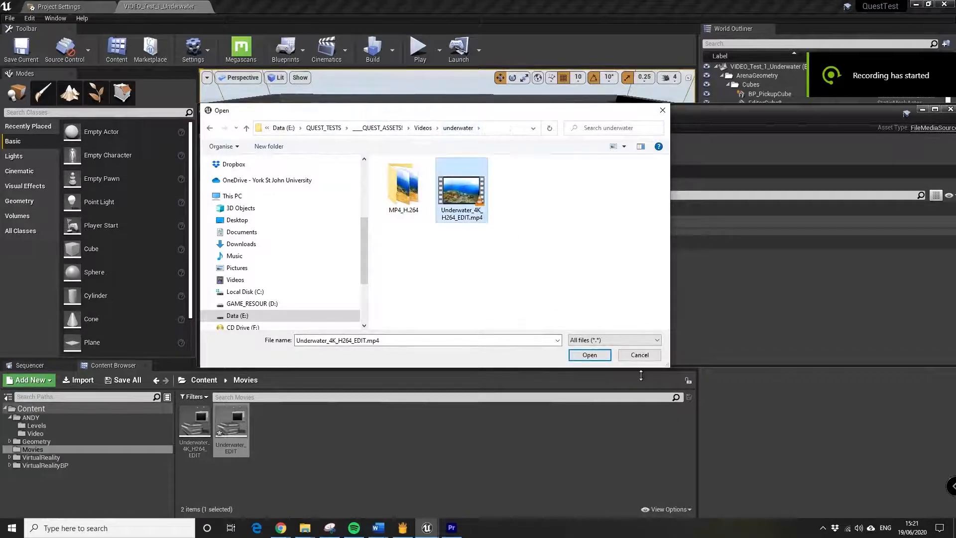
left_click(589, 355)
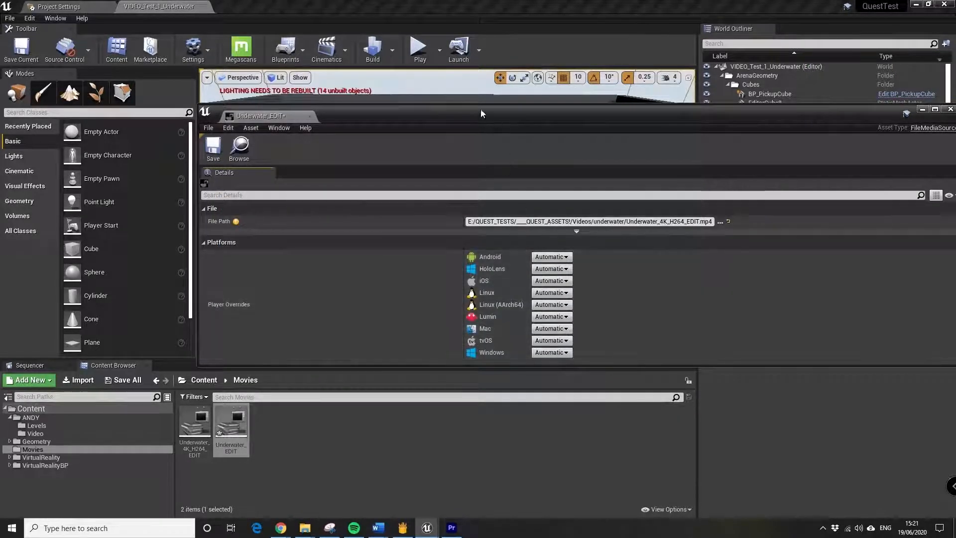
Set the Android player override of Underwater_EDIT to Android Media and close its asset editor.
left_click_drag(481, 114, 362, 122)
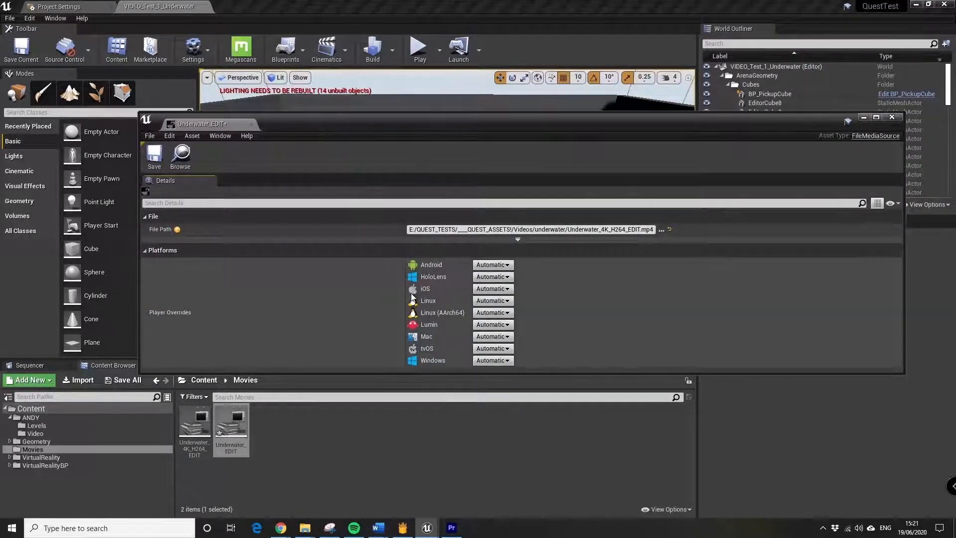
left_click_drag(764, 126, 734, 125)
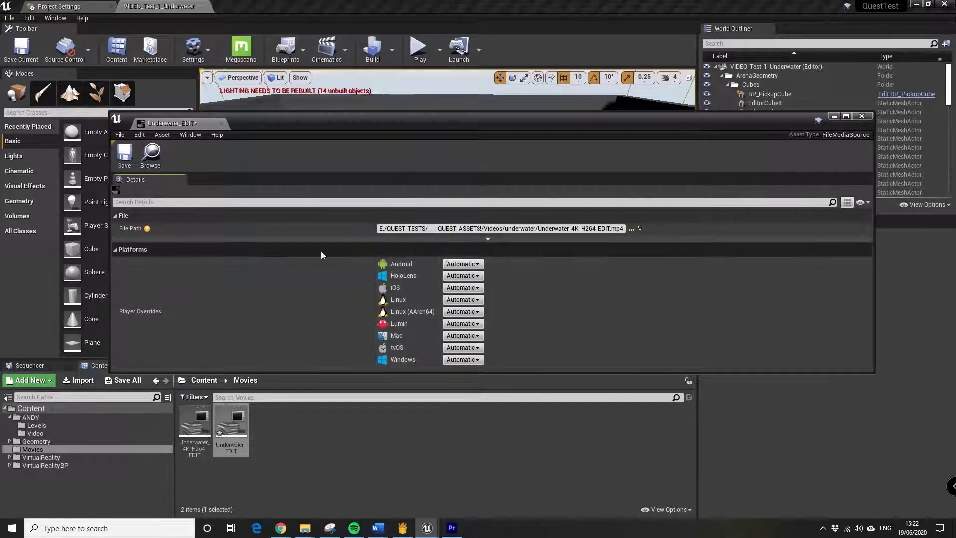
left_click(482, 262)
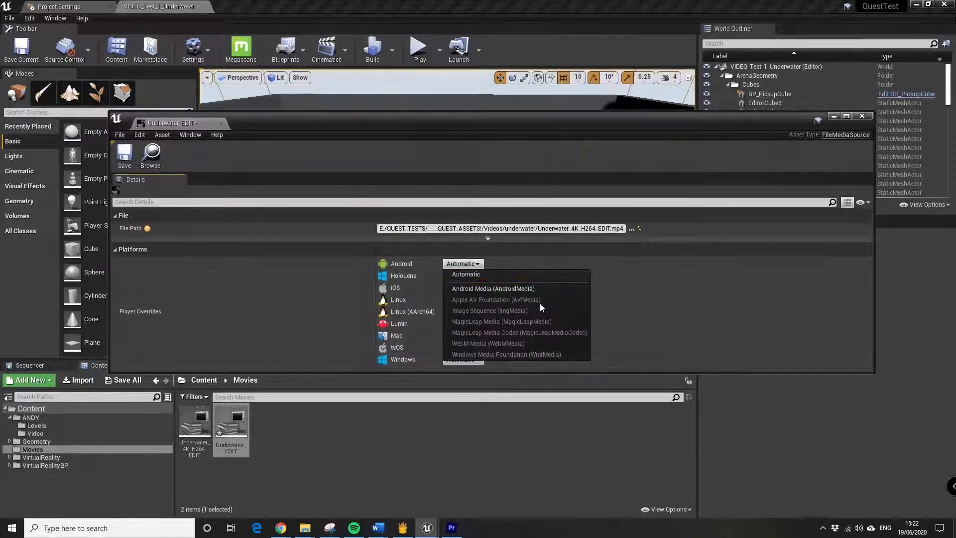
left_click(491, 290)
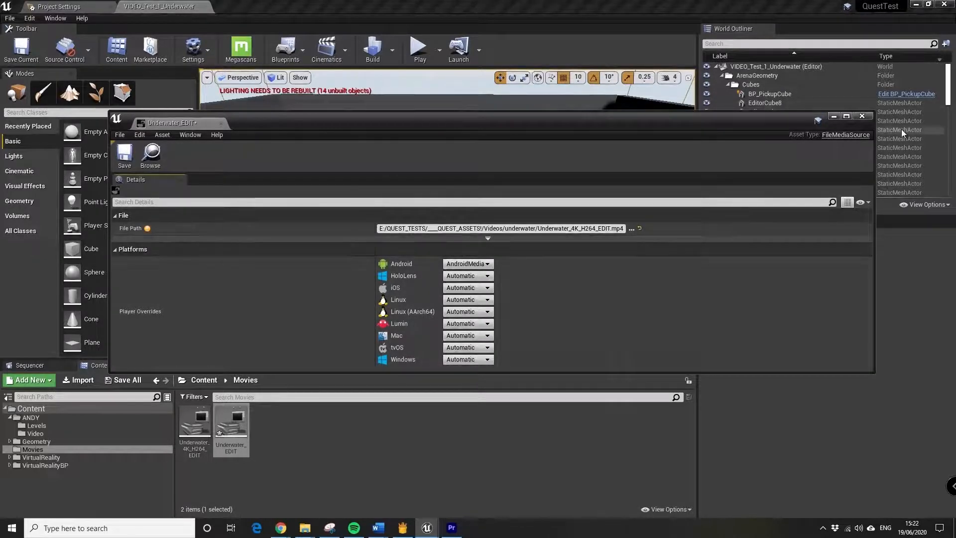
left_click_drag(716, 128, 646, 120)
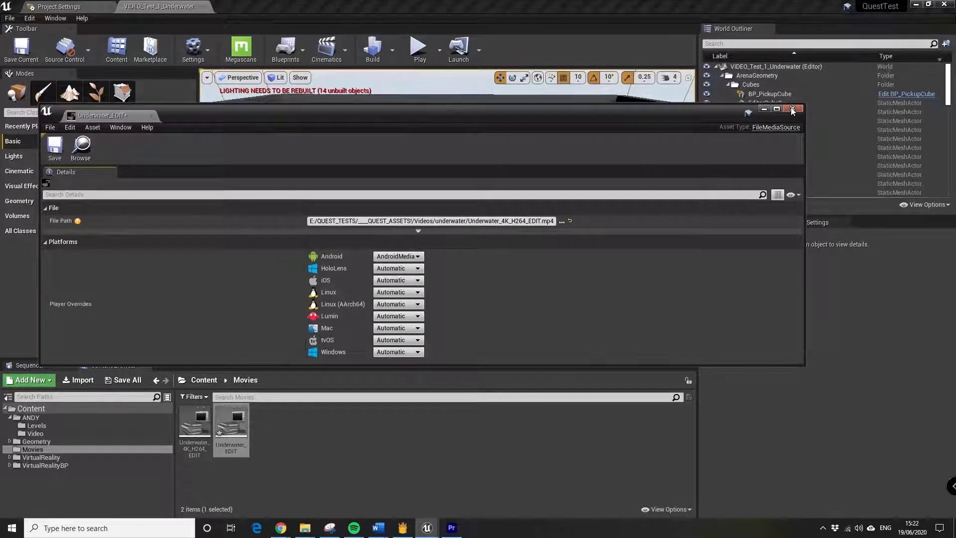
left_click(792, 109)
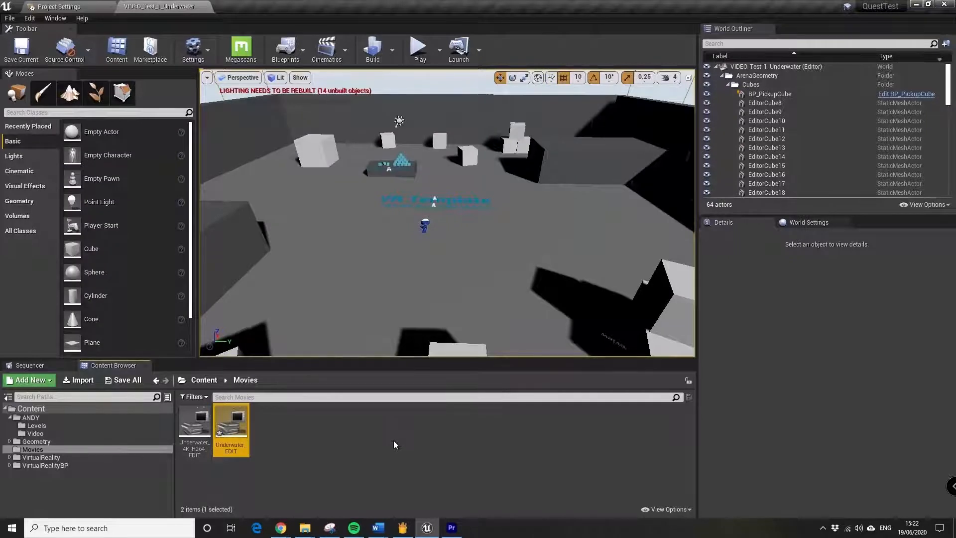
Create a Media Player asset in the Movies folder with a linked video output MediaTexture asset.
right_click(285, 443)
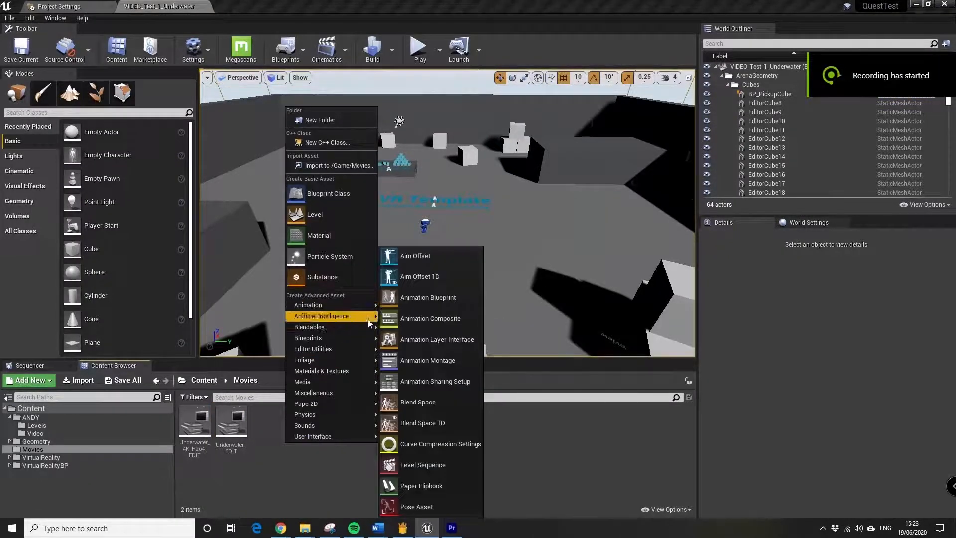
mouse_move(333, 381)
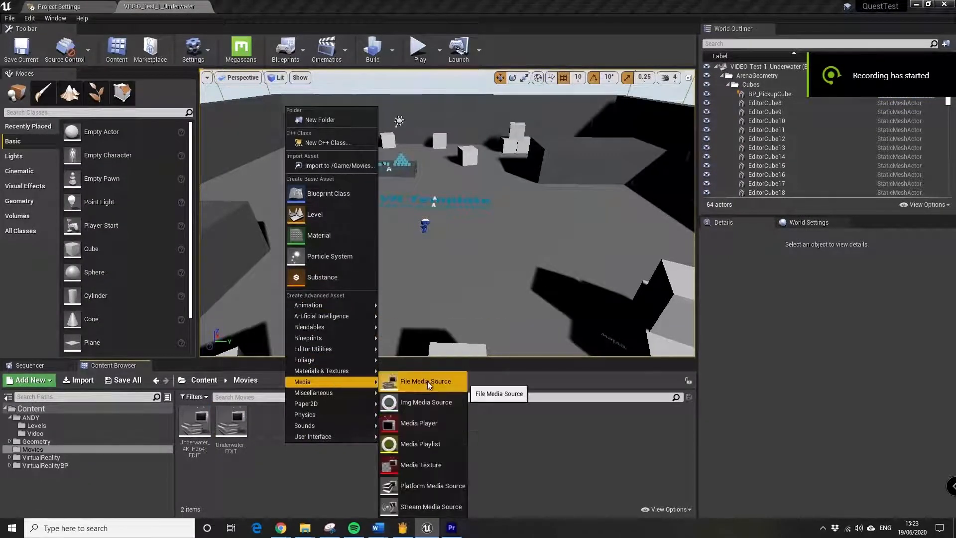
left_click(421, 423)
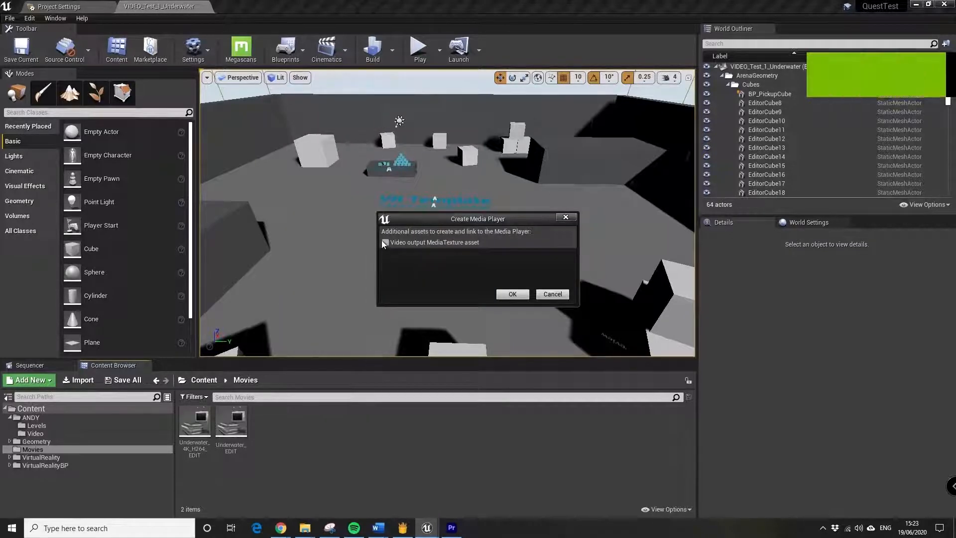
left_click(385, 242)
left_click(513, 295)
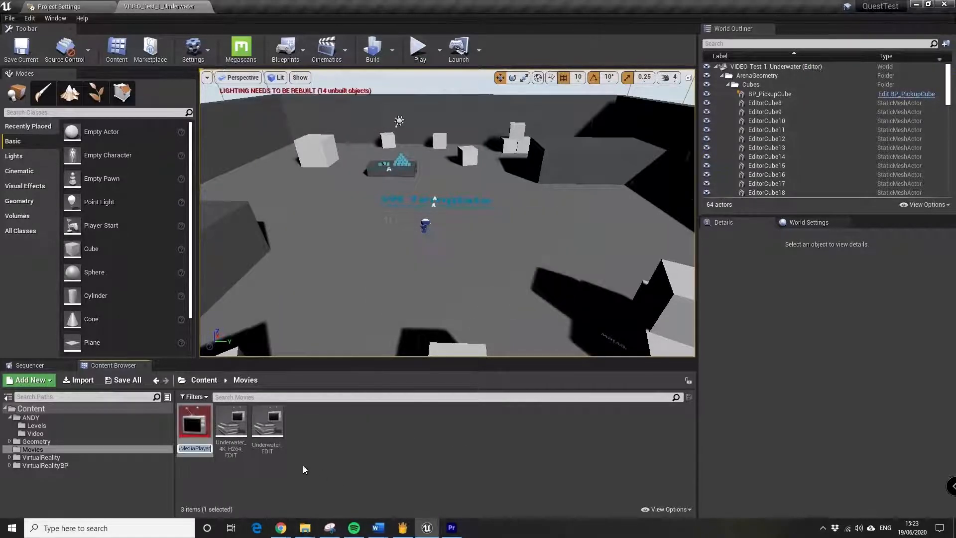
Name the new media player Underwater_EDIT_player and save all levels and assets.
type("Underw")
type("ater_E")
type("DIT")
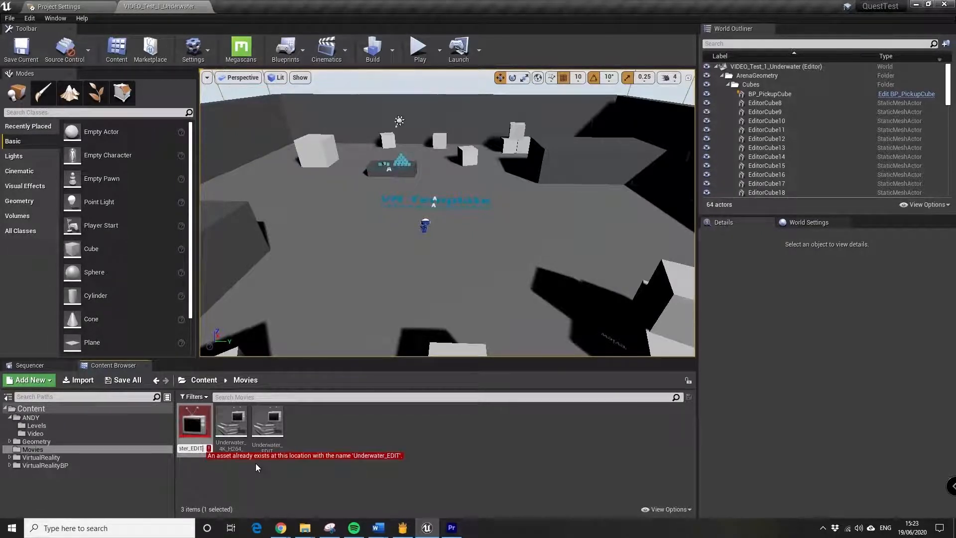
type("_")
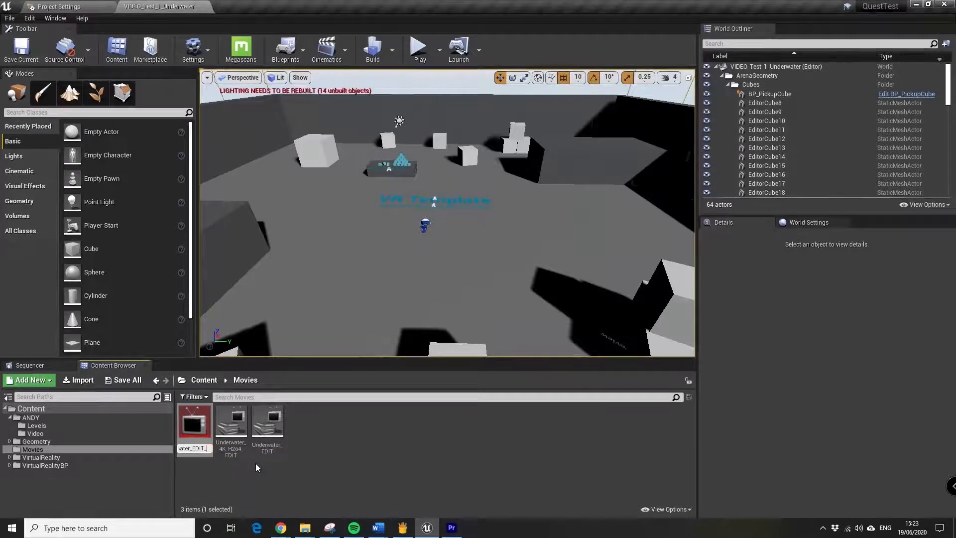
type("player")
key("Return")
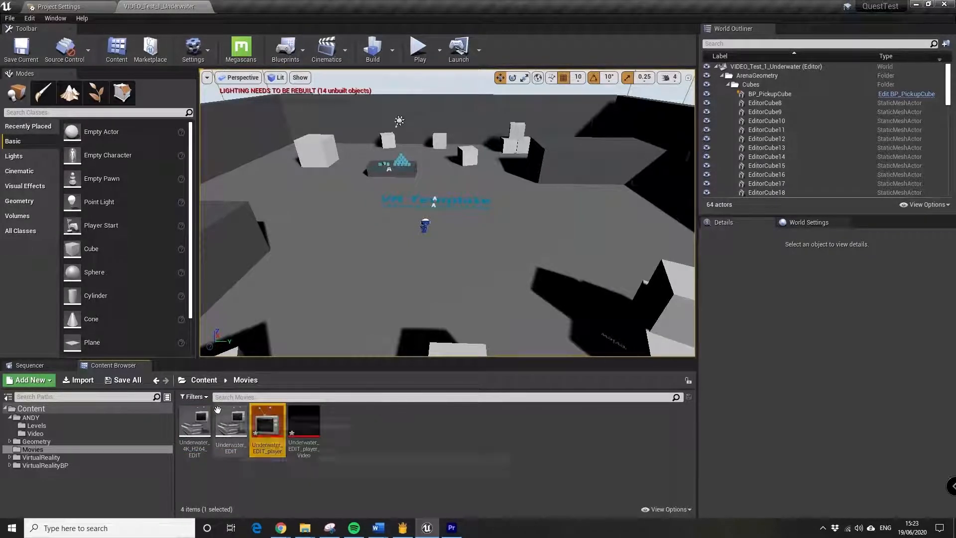
left_click(10, 18)
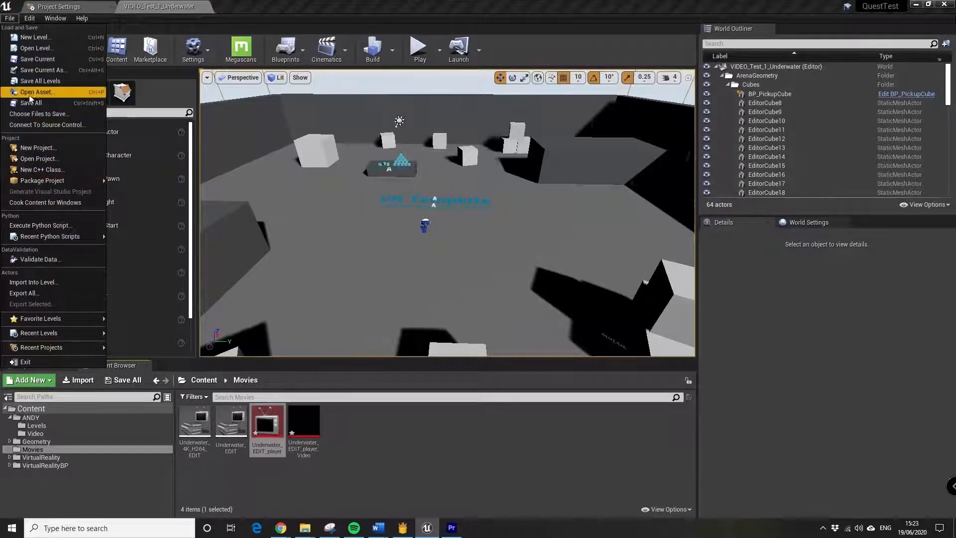
left_click(53, 102)
left_click(301, 417)
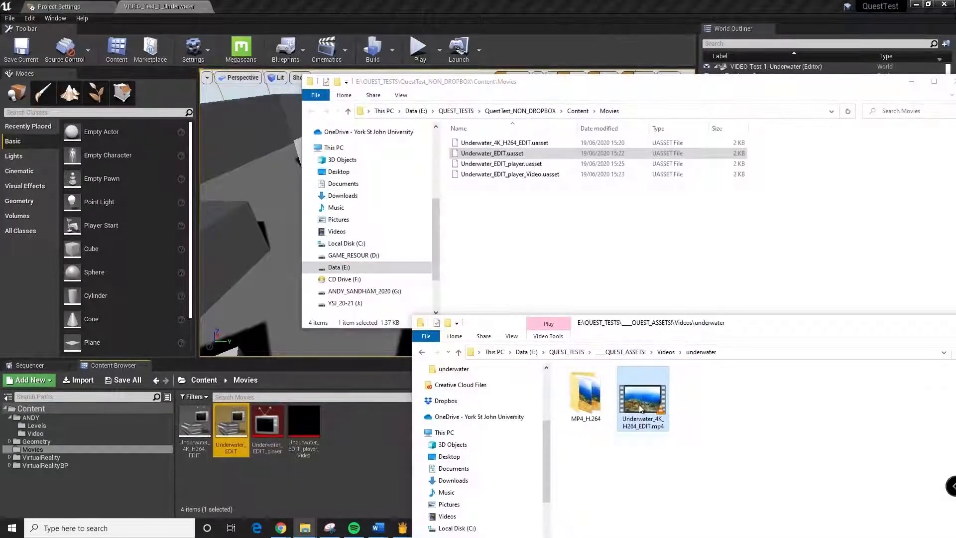
Copy Underwater_4K_H264_EDIT.mp4 from the underwater videos folder into E:\QUEST_TESTS\QuestTest_NON_DROPBOX\Content\Movies and clear the Explorer windows away.
right_click_drag(638, 404, 515, 243)
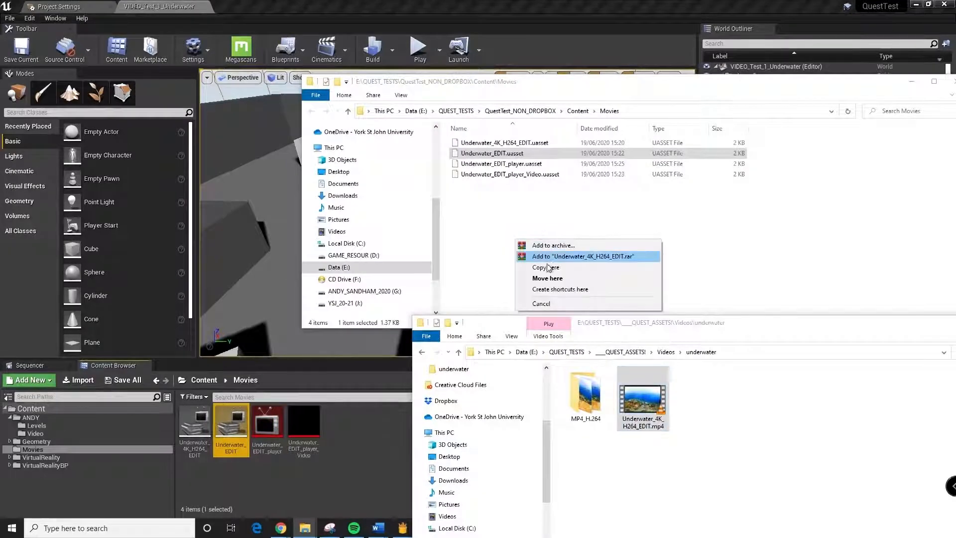
left_click(670, 328)
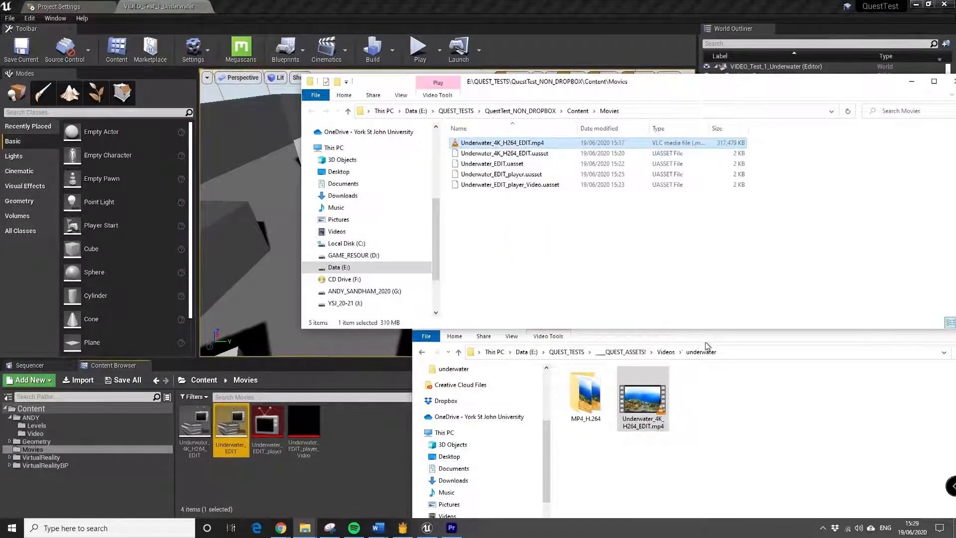
left_click(659, 339)
left_click_drag(622, 323, 394, 0)
left_click(637, 111)
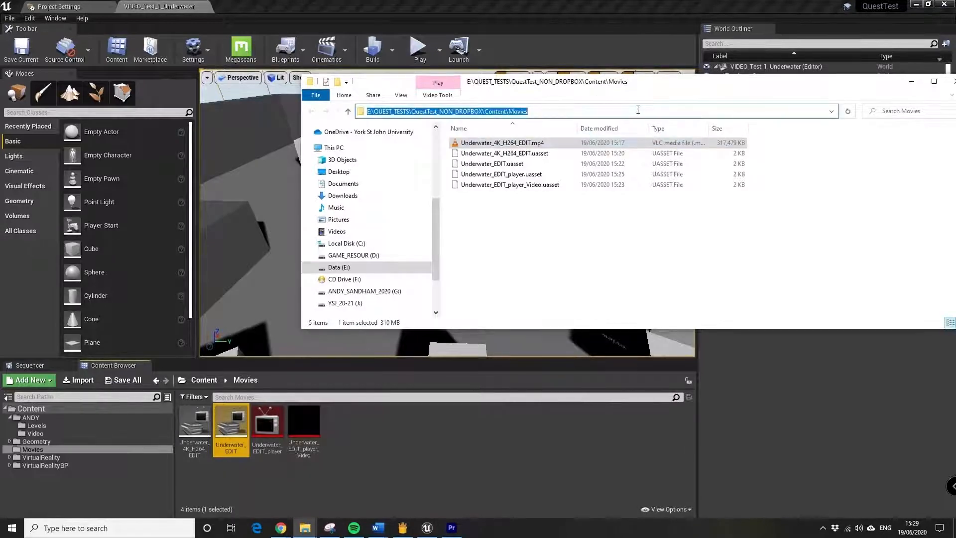
left_click_drag(748, 85, 571, 56)
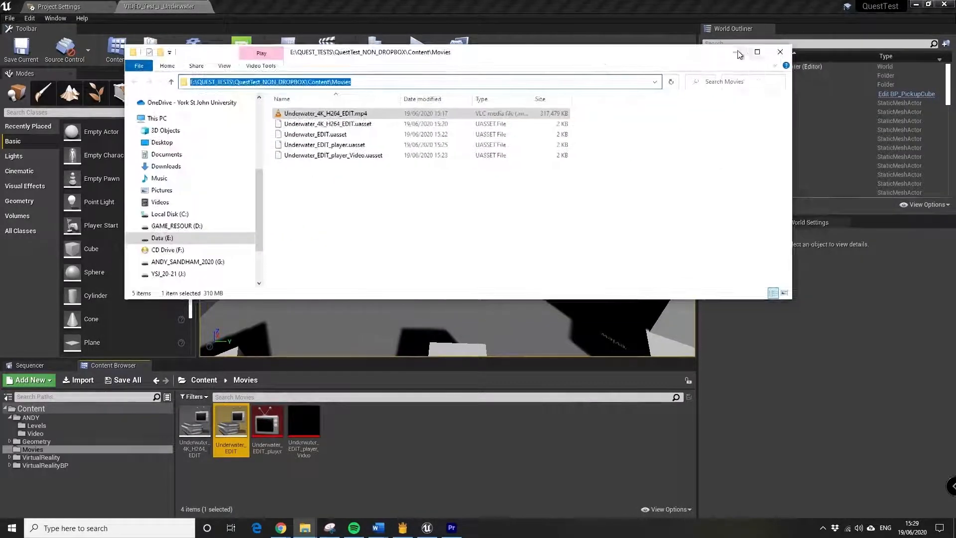
left_click_drag(642, 59, 631, 0)
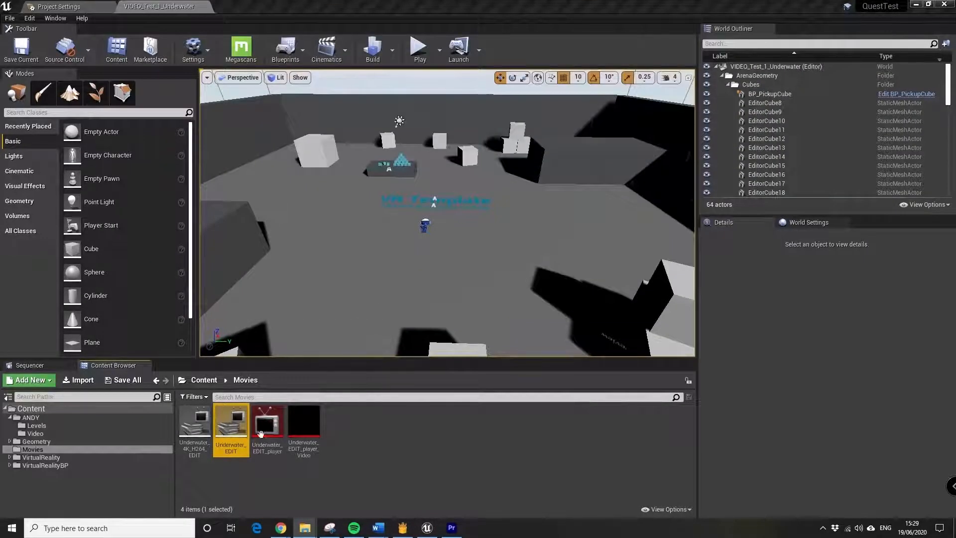
Set the file path of the Underwater_EDIT media source to ./Movies/Underwater_4K_H264_EDIT.mp4, then save and close the asset.
double_click(234, 425)
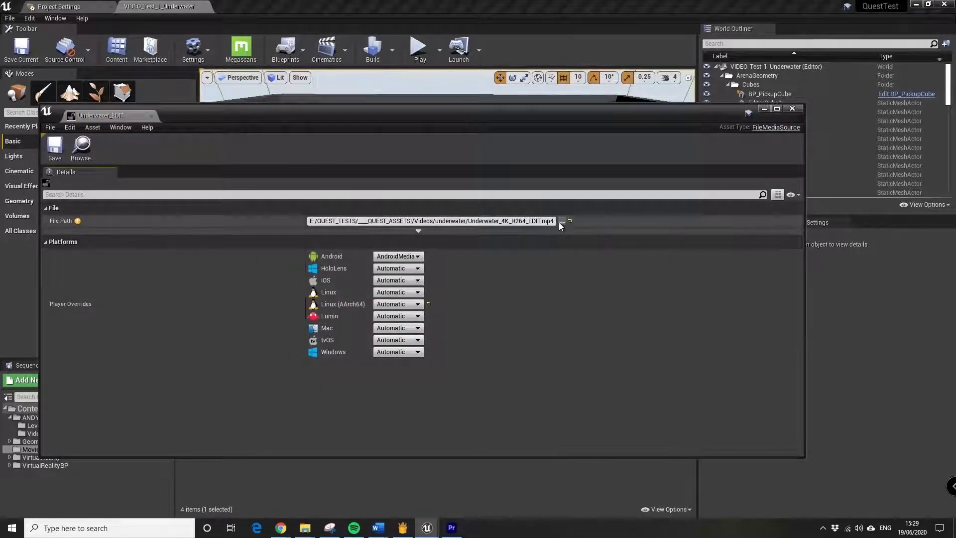
left_click(560, 221)
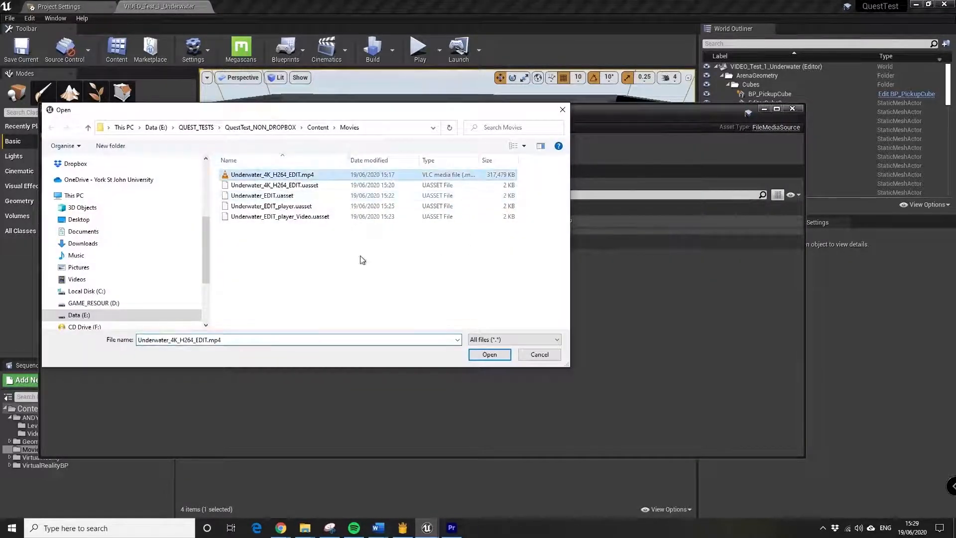
left_click(488, 354)
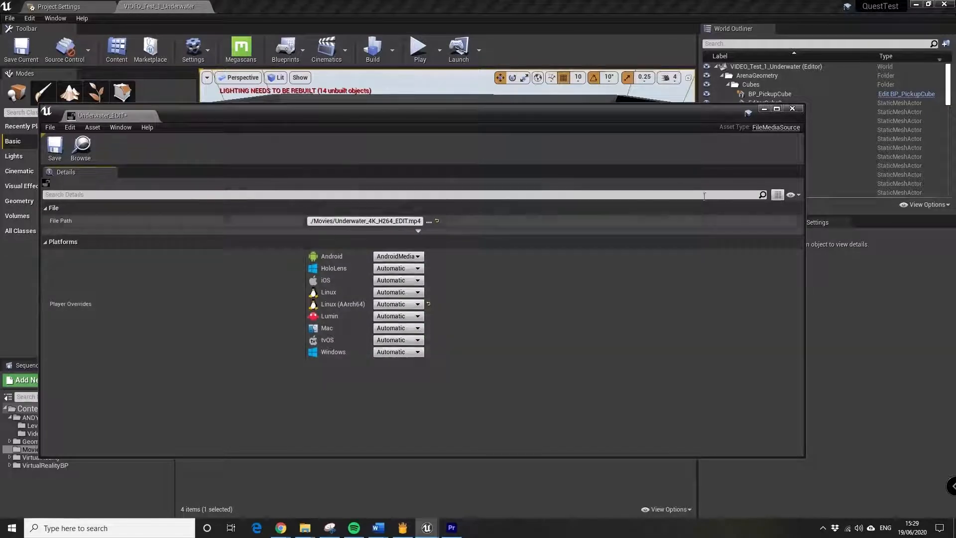
left_click(55, 147)
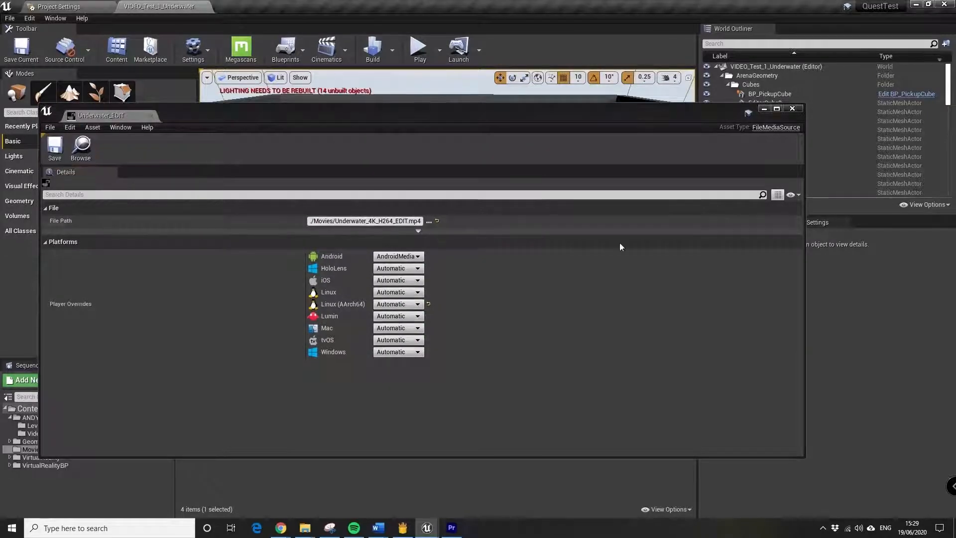
left_click(793, 109)
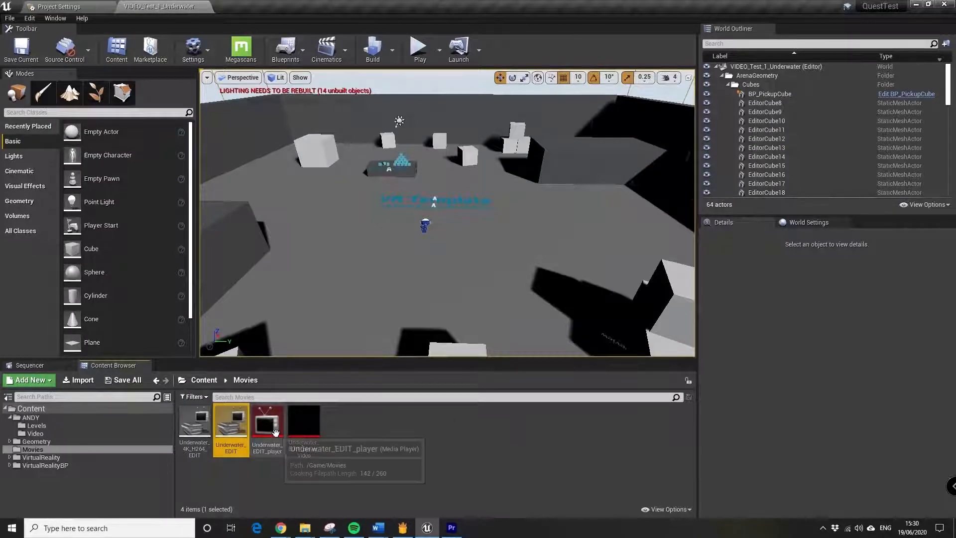
In Underwater_EDIT_player, select the Underwater_EDIT and Underwater_4K_H264_EDIT sources in turn, saving after each, and close the player editor.
double_click(276, 432)
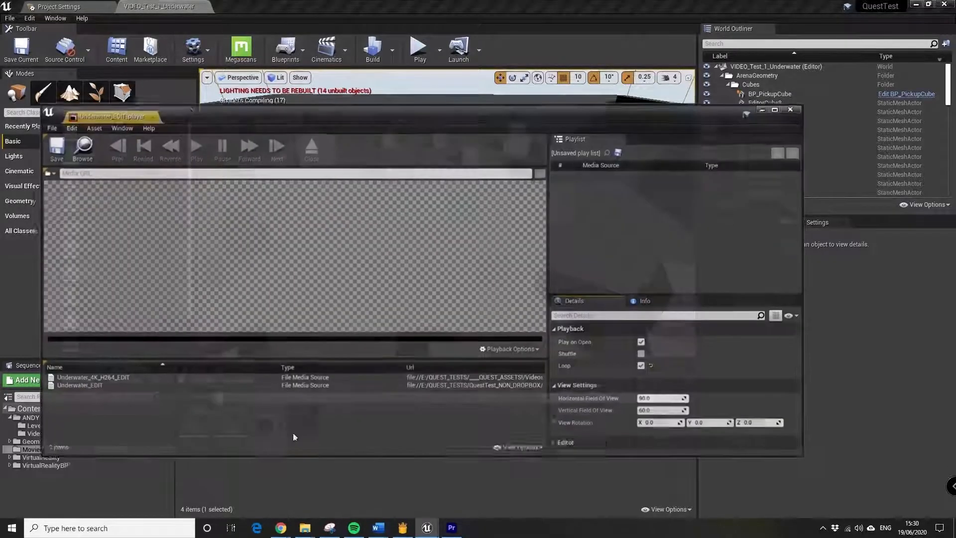
left_click(86, 388)
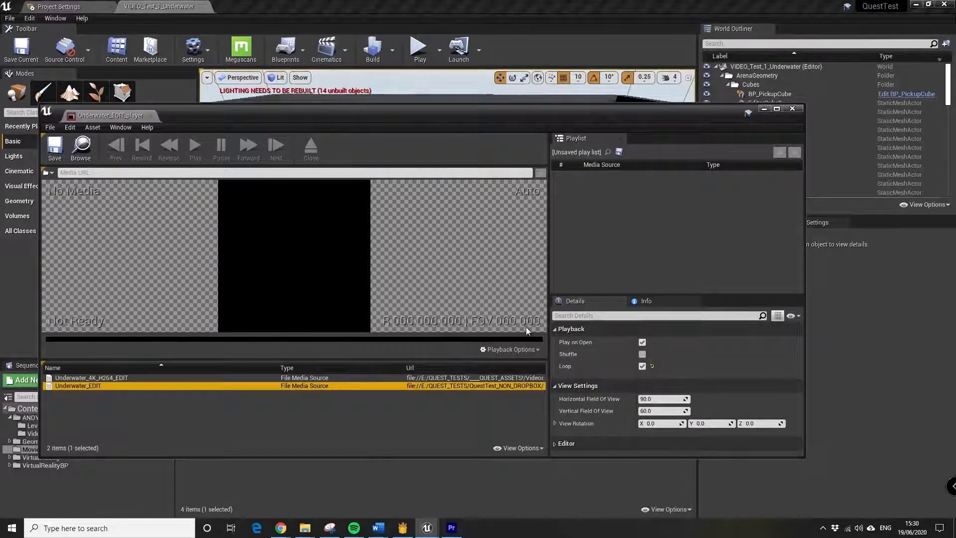
left_click(54, 149)
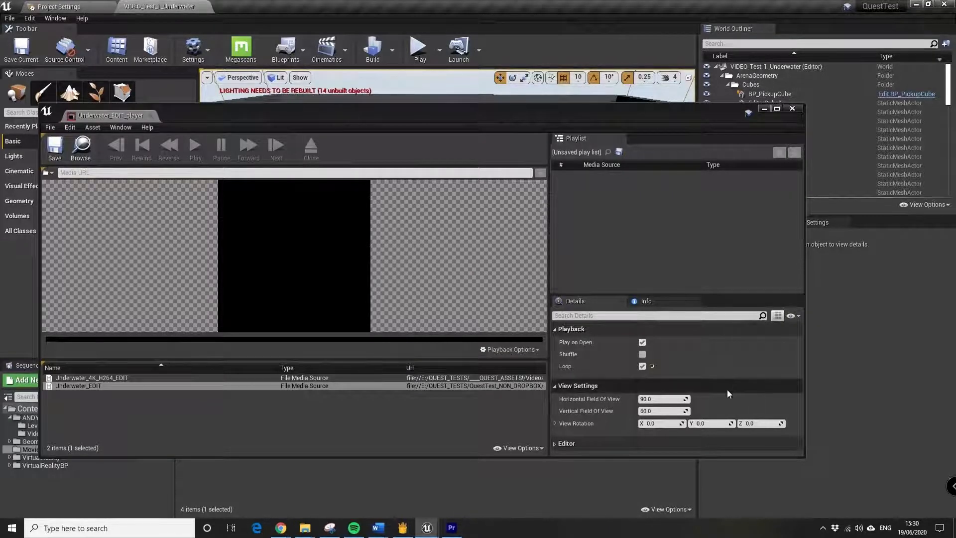
left_click(94, 379)
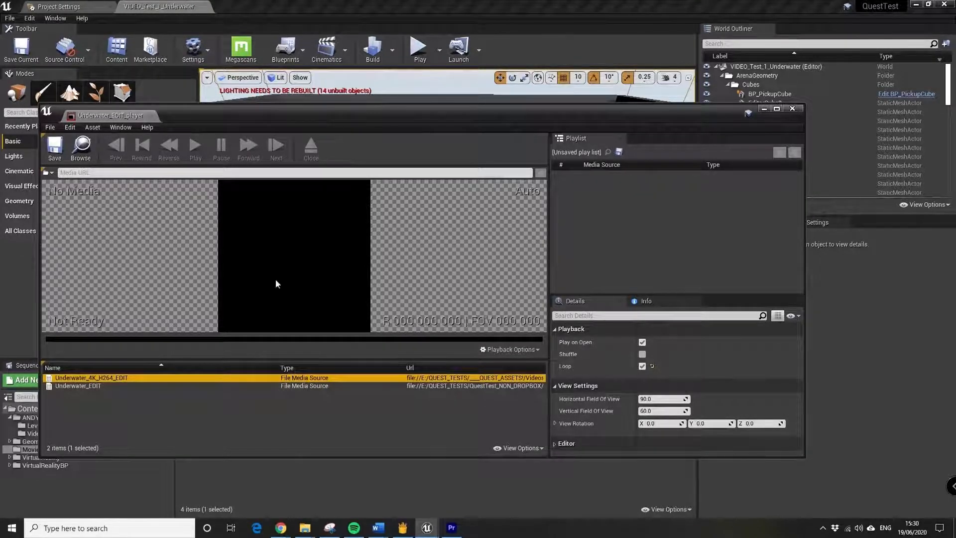
left_click(56, 148)
left_click(792, 109)
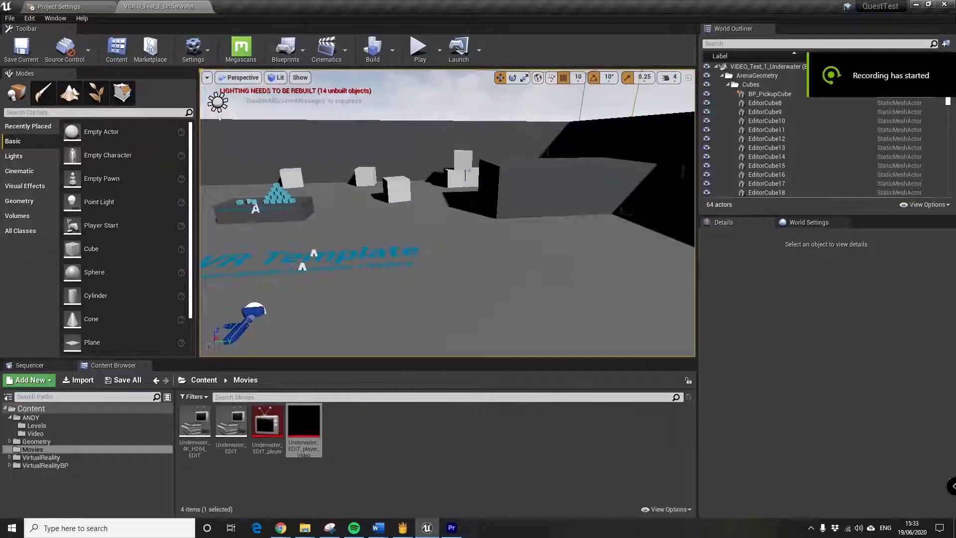
Apply the Underwater_EDIT_player_Video media texture from the Movies folder to the wall-shaped cube in ThirdPersonExampleMap.
left_click(396, 193)
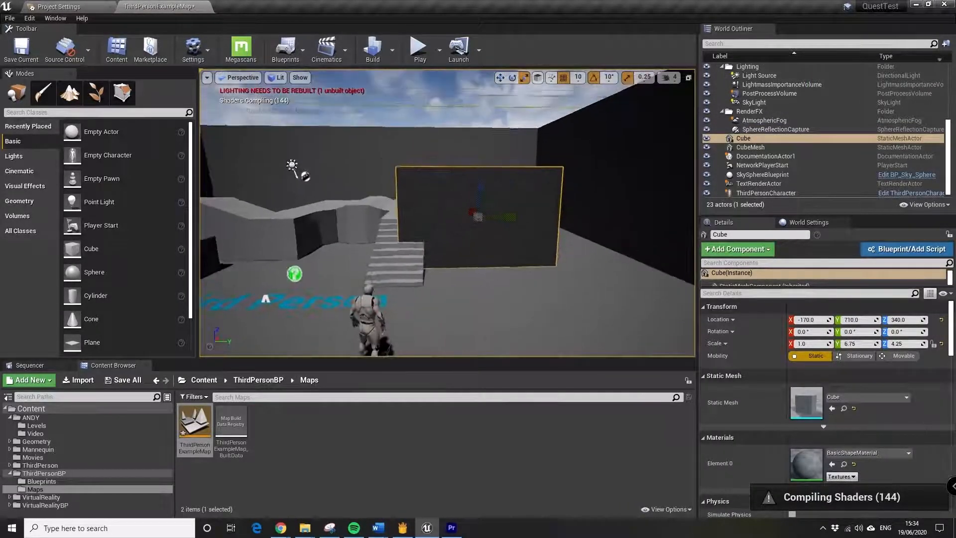
left_click(38, 458)
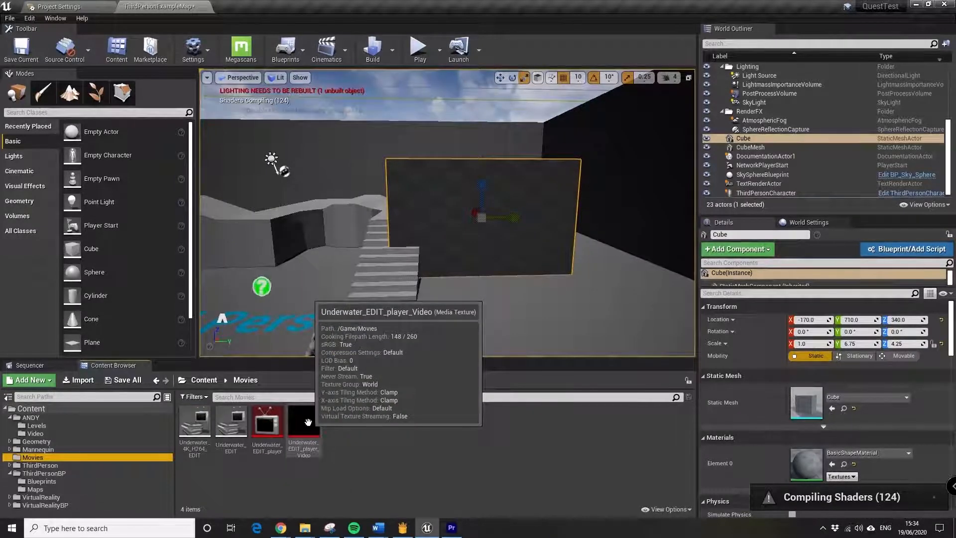
left_click_drag(307, 422, 508, 237)
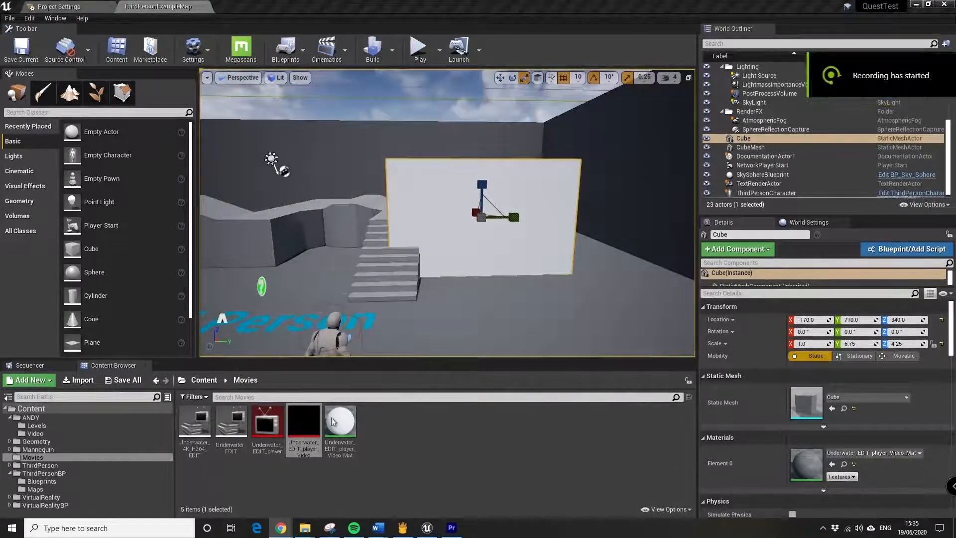
Open the level blueprint of ThirdPersonExampleMap and add a variable named Media Player.
left_click(307, 51)
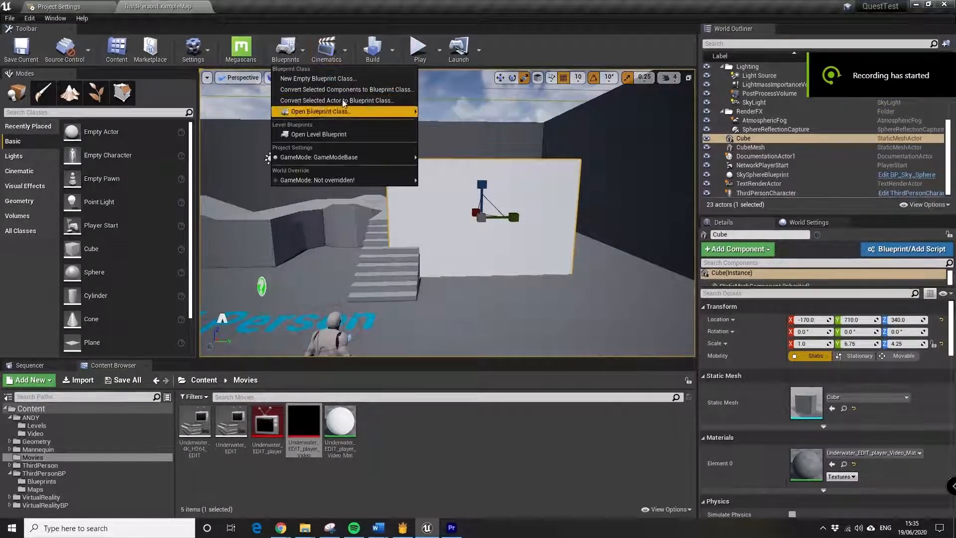
left_click(320, 141)
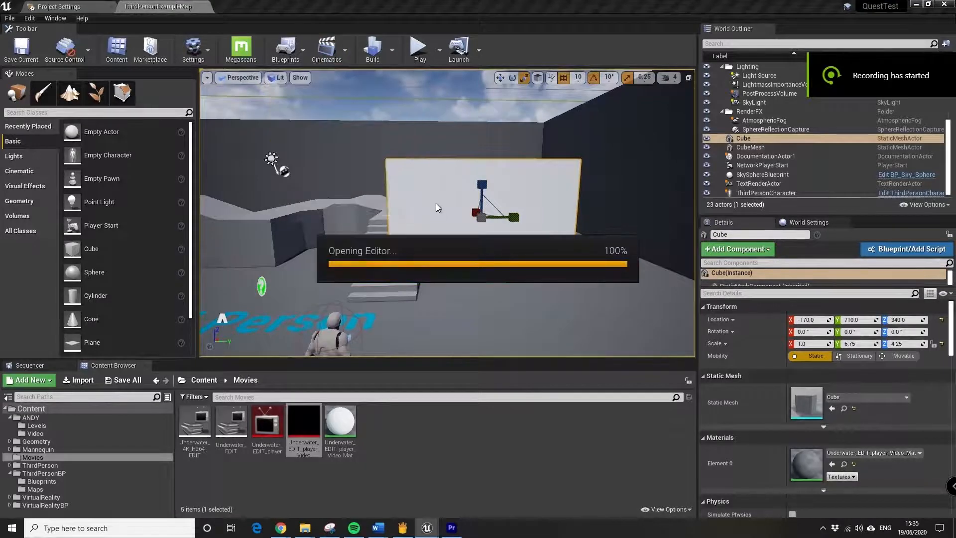
left_click_drag(348, 112, 416, 73)
left_click(214, 178)
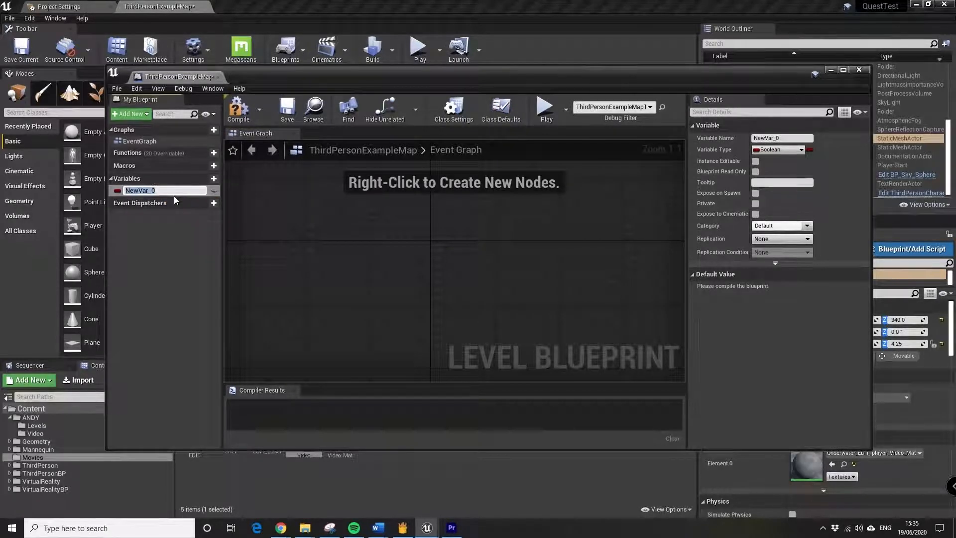
key("BackSpace")
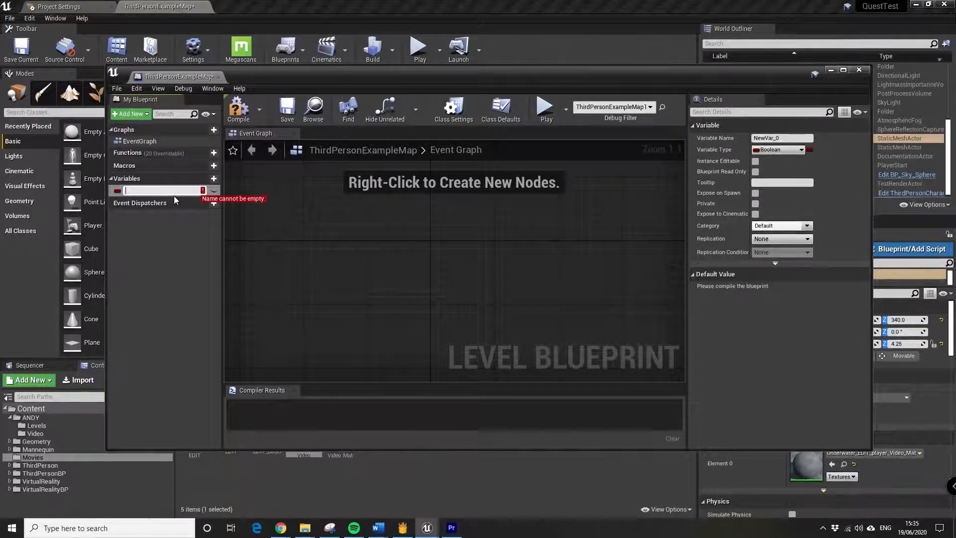
type("Media Pl")
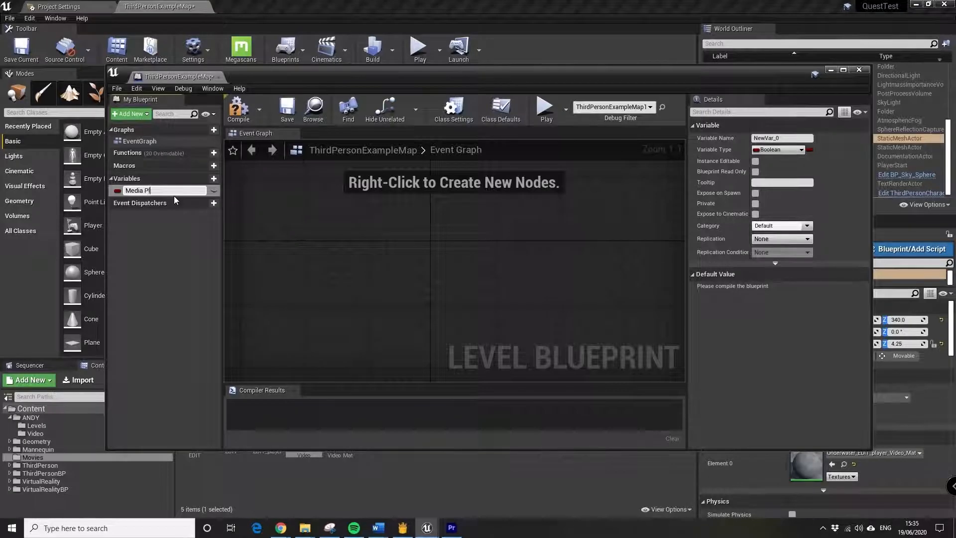
type("ayer")
key("Return")
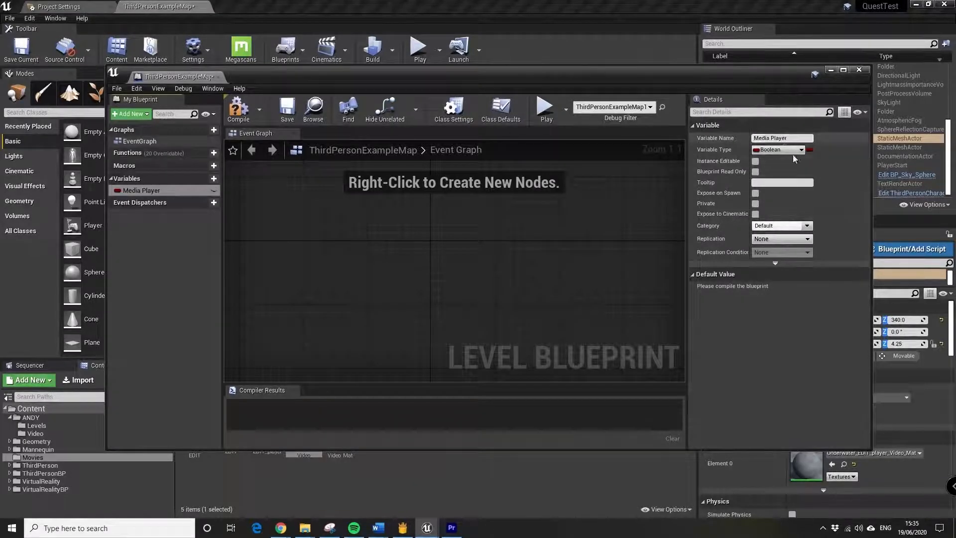
Change the Media Player variable's type to a Media Player object reference, compile, and set its default value to Underwater_EDIT_player.
left_click(777, 149)
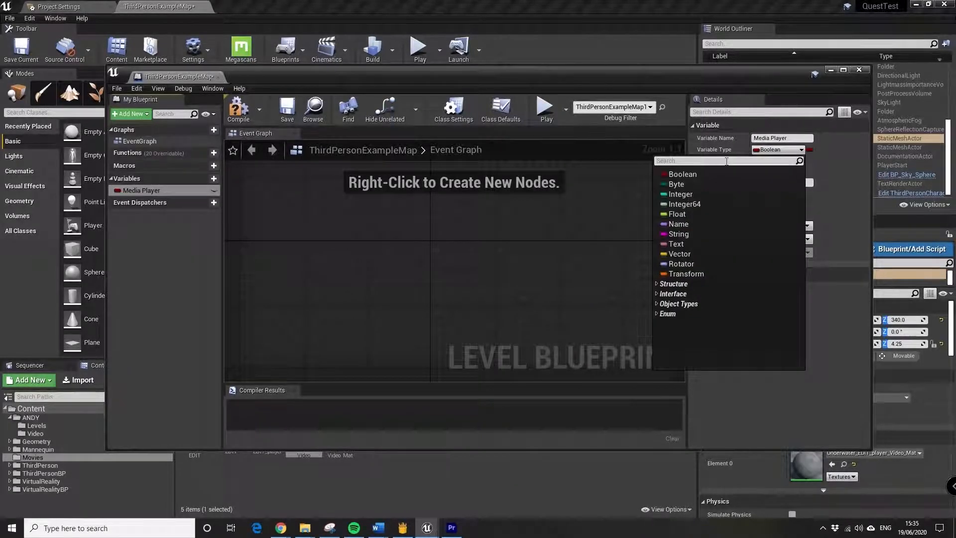
type("media player r")
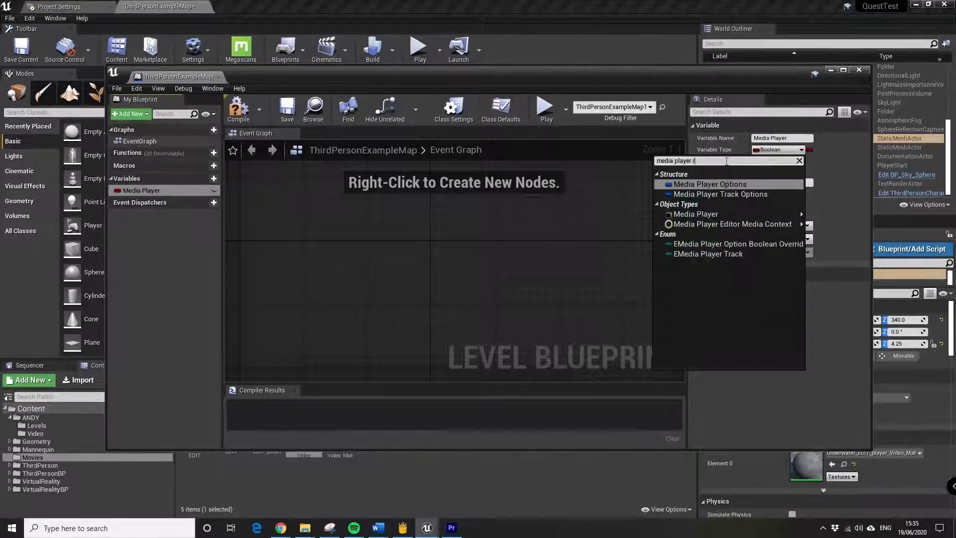
key("BackSpace")
left_click(700, 213)
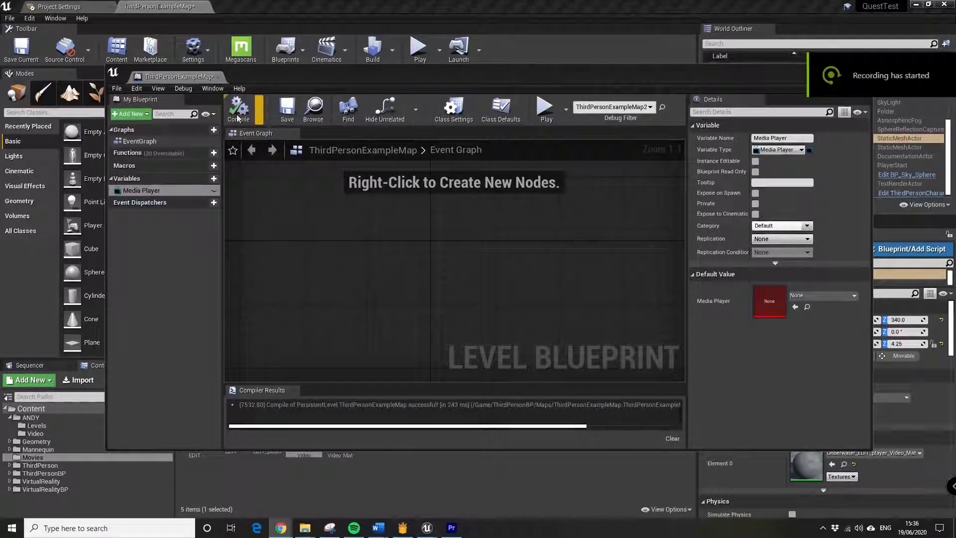
left_click(242, 109)
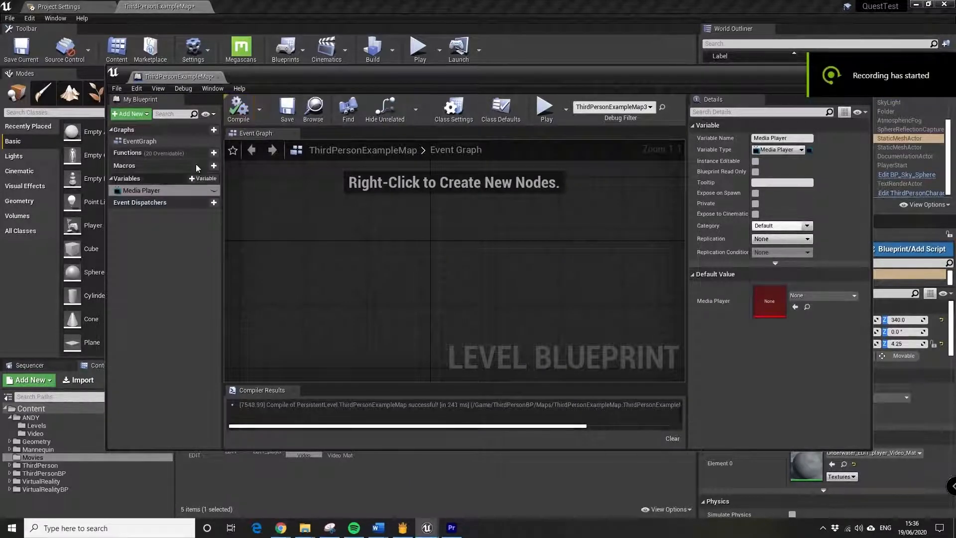
left_click(852, 295)
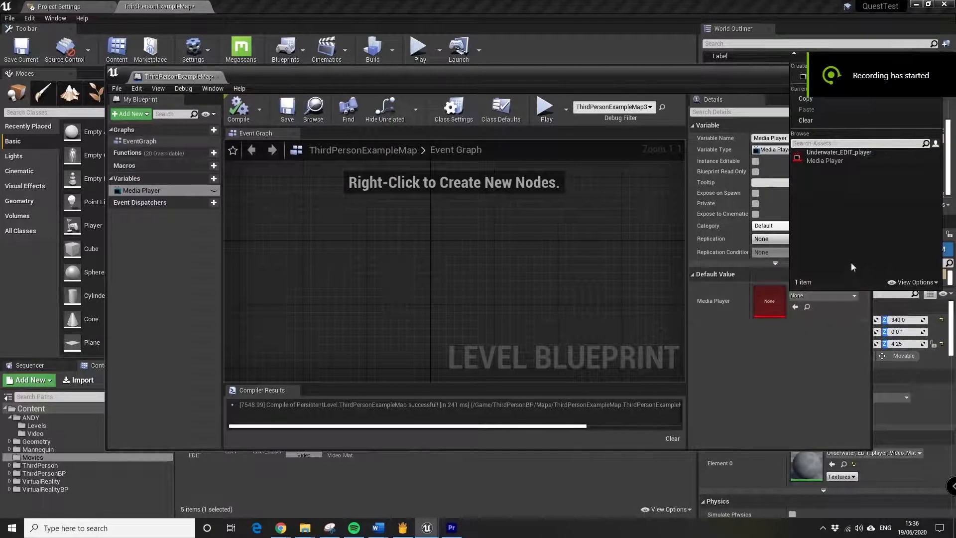
left_click(831, 159)
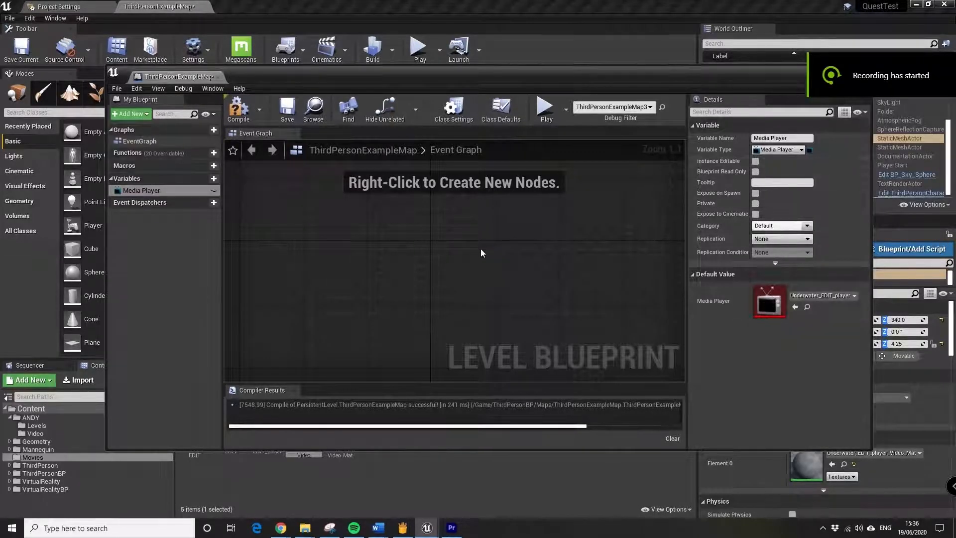
Add an Event BeginPlay node to the empty event graph of the level blueprint.
right_click(317, 266)
right_click(345, 239)
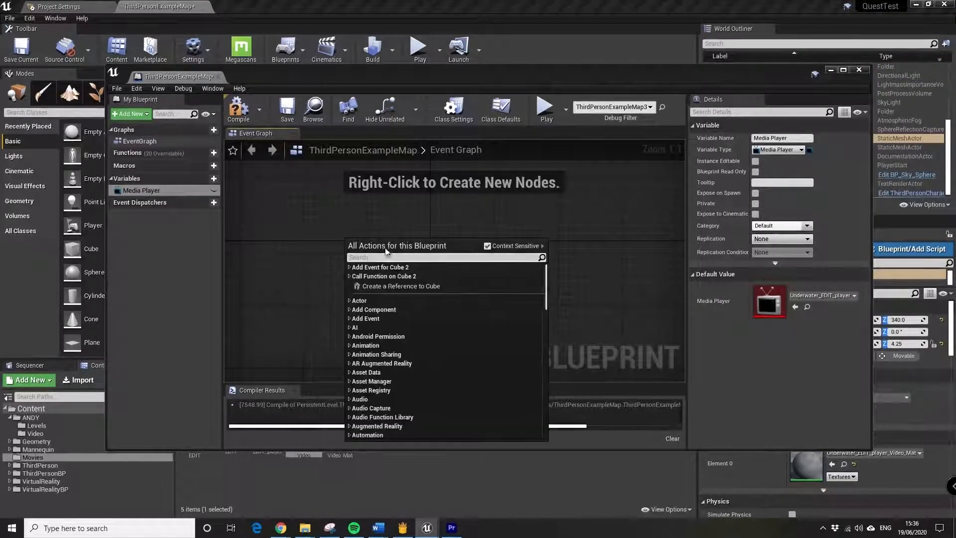
right_click(397, 211)
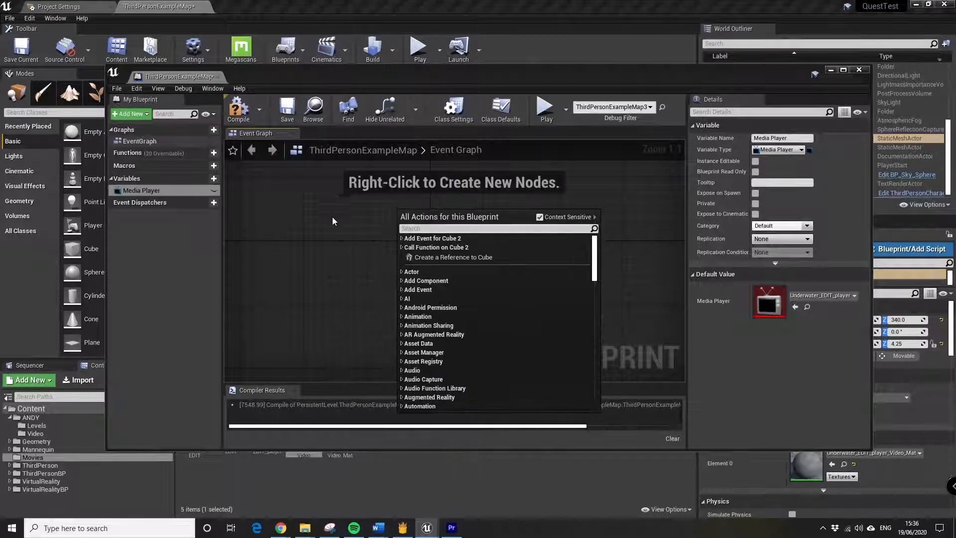
left_click(358, 261)
scroll(370, 263, "up", 1)
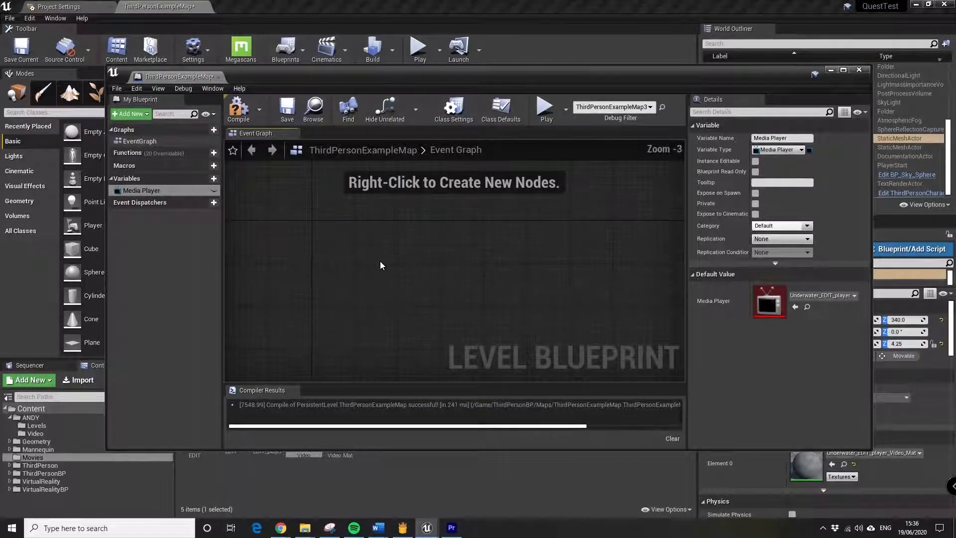
right_click(338, 257)
type("even")
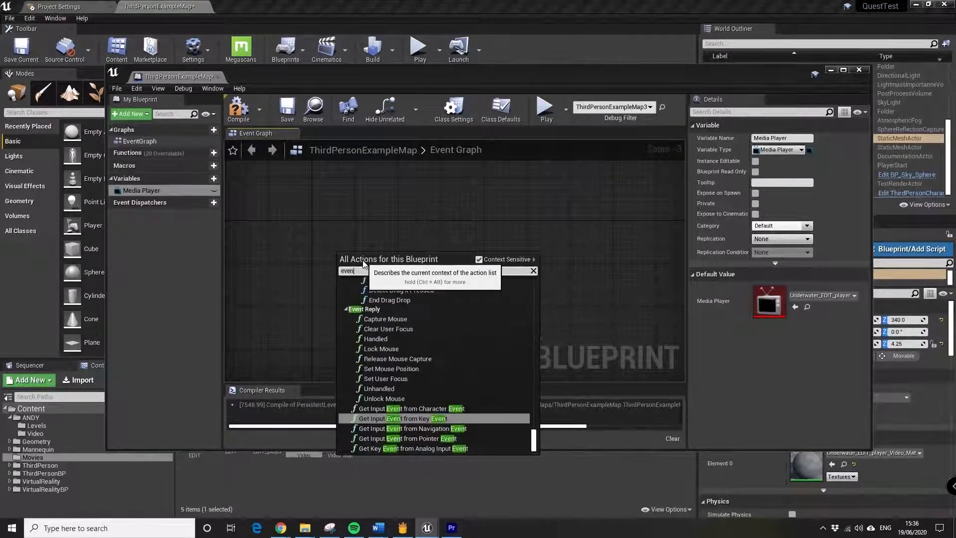
type("t be")
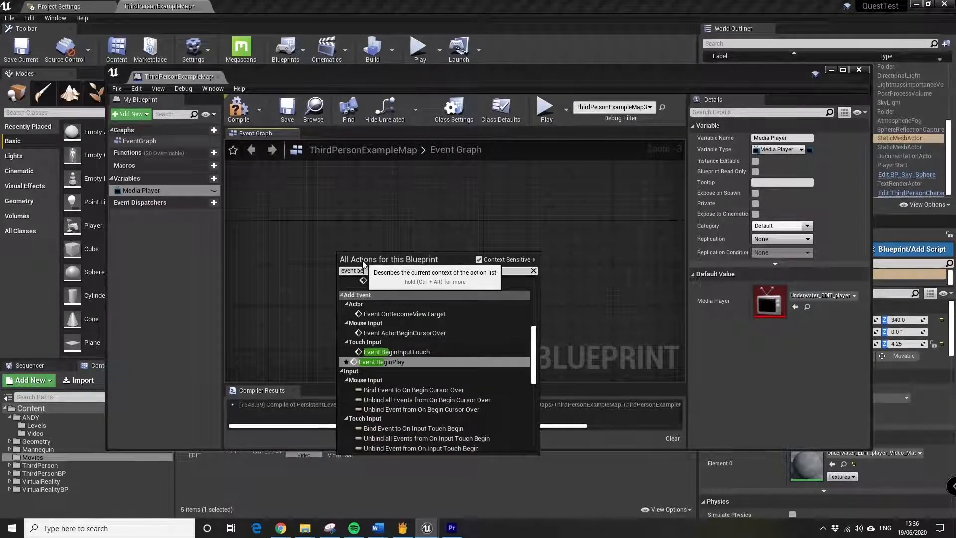
left_click(378, 361)
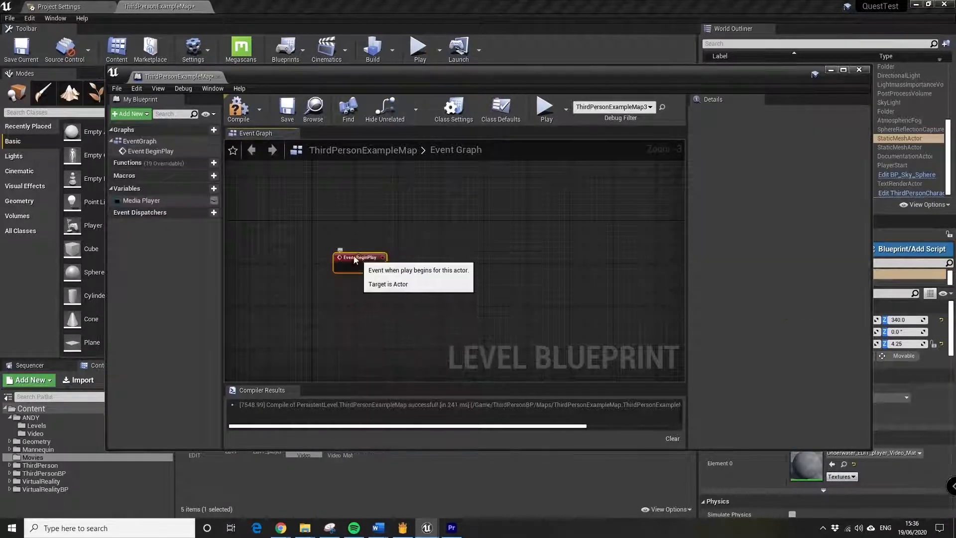
Place a Get node for the Media Player variable below the Event BeginPlay node.
scroll(355, 258, "up", 3)
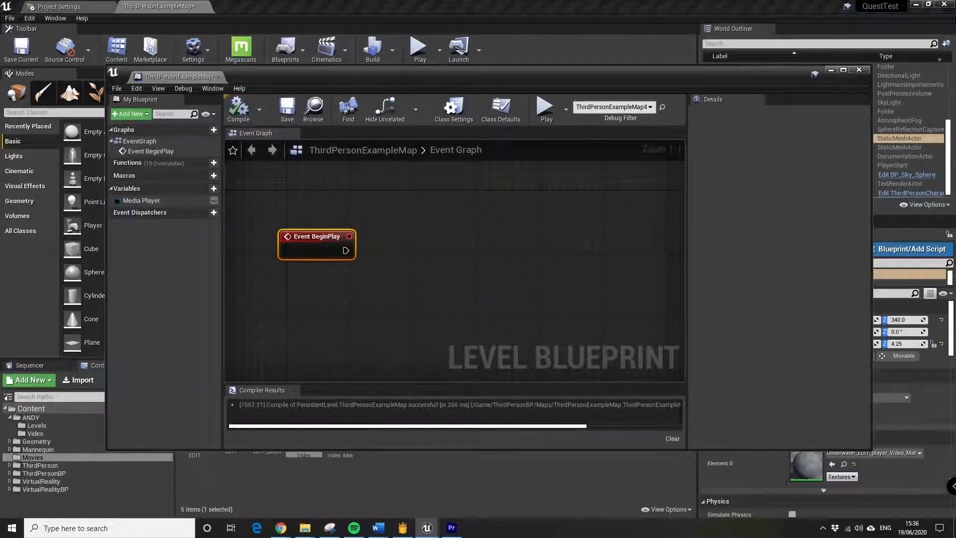
right_click_drag(395, 236, 403, 267)
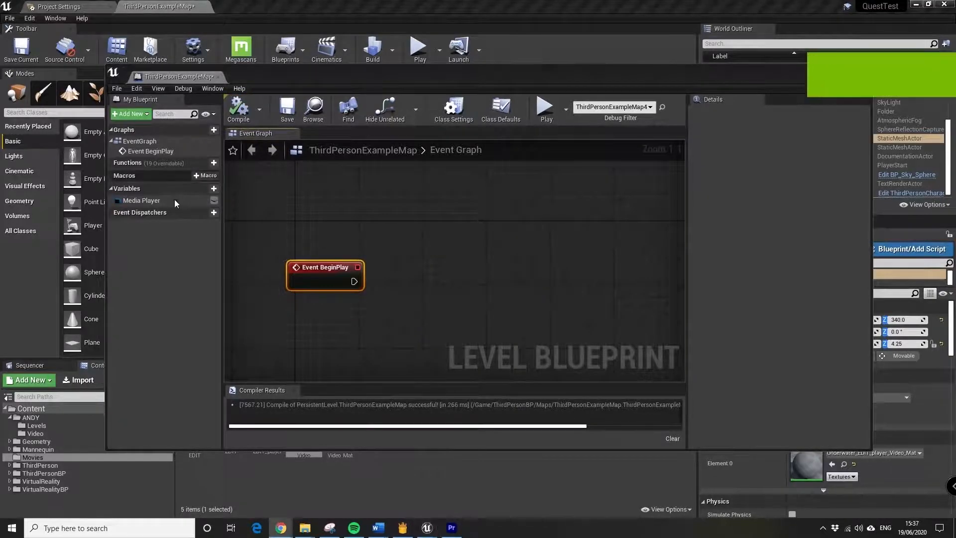
left_click_drag(174, 199, 331, 334)
left_click(370, 349)
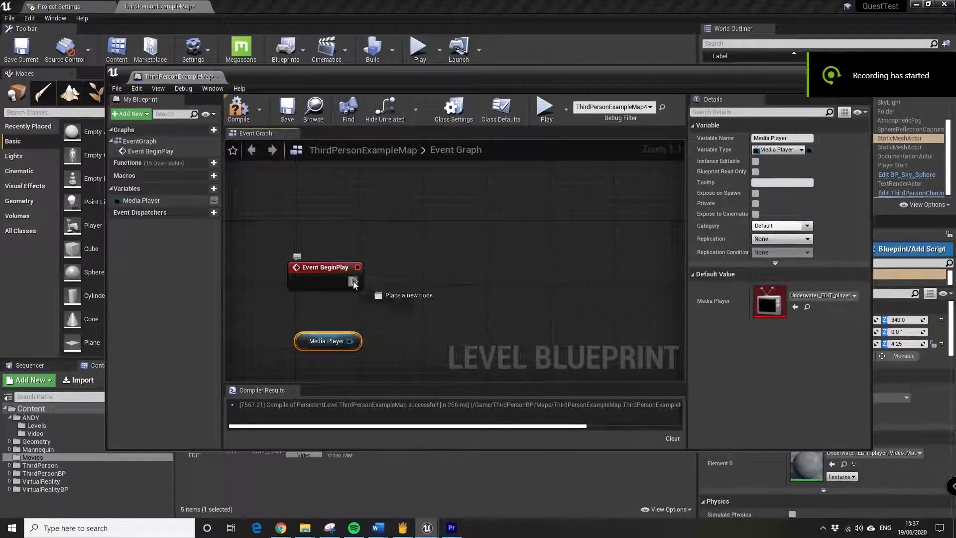
Add an Open Source node wired from Event BeginPlay's execution output, turning off context sensitivity to find the Media Player function.
left_click_drag(353, 282, 434, 234)
type("open")
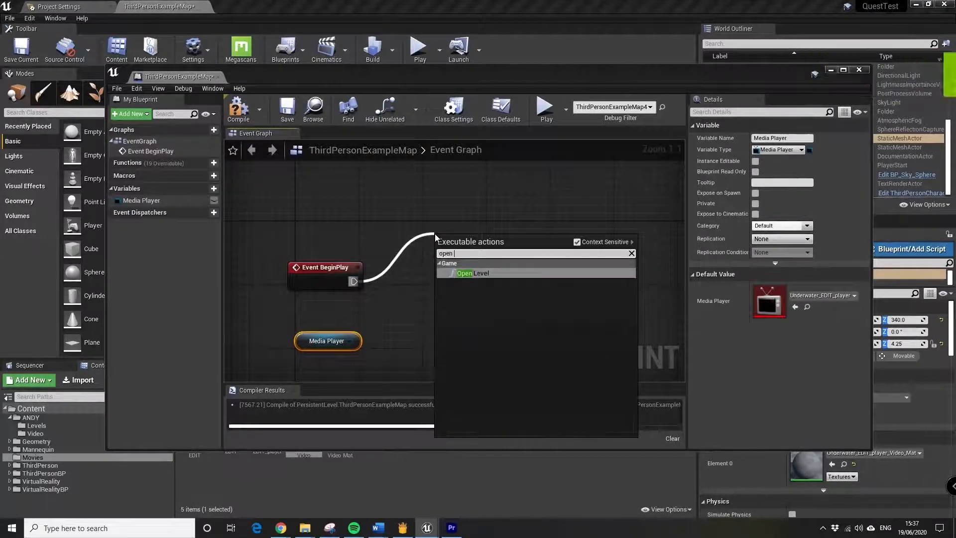
type(" source")
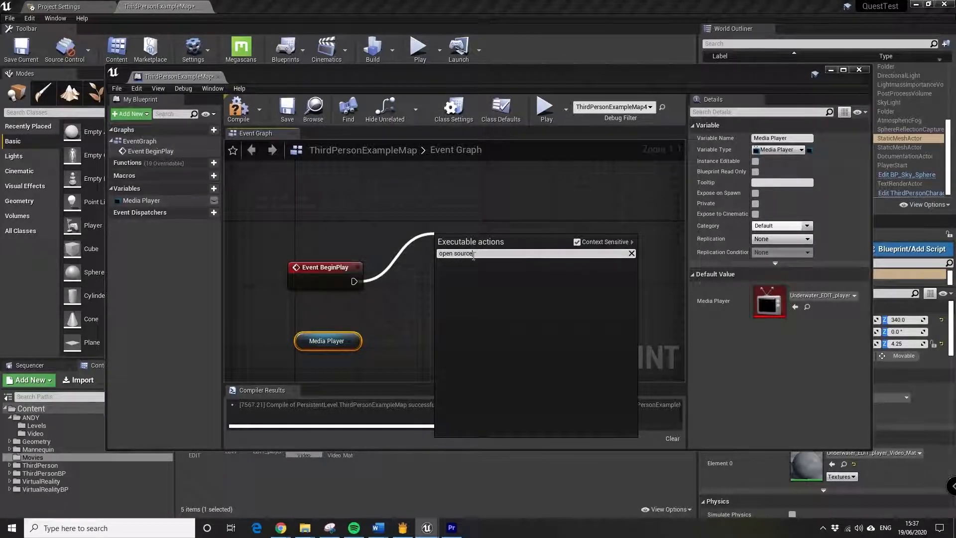
left_click(577, 241)
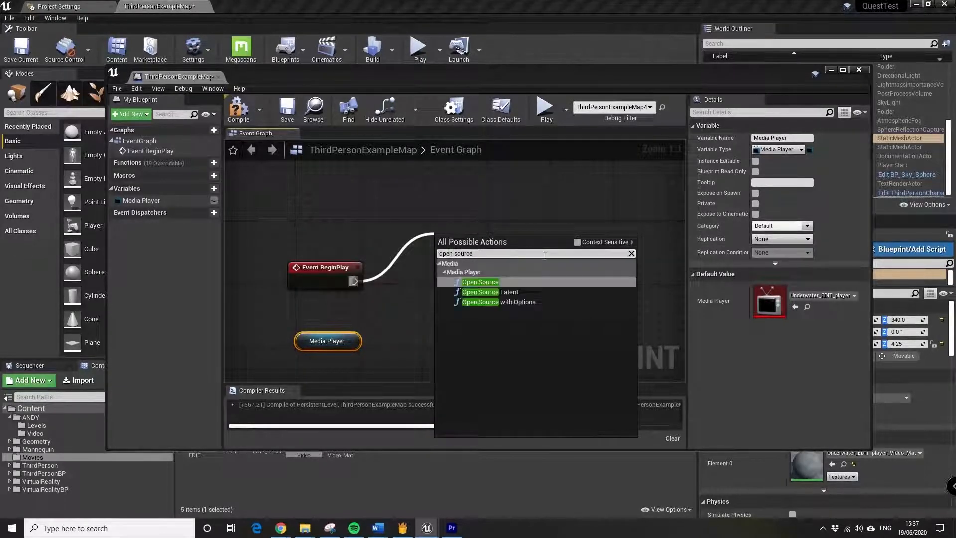
left_click(502, 281)
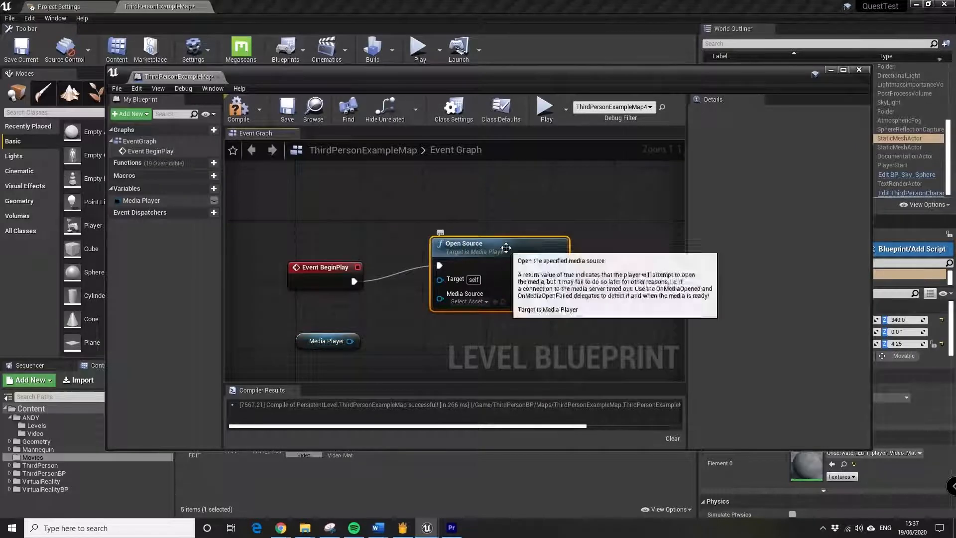
Set Open Source's media source to Underwater_EDIT, connect the Media Player variable to its Target, and compile the blueprint.
left_click(477, 277)
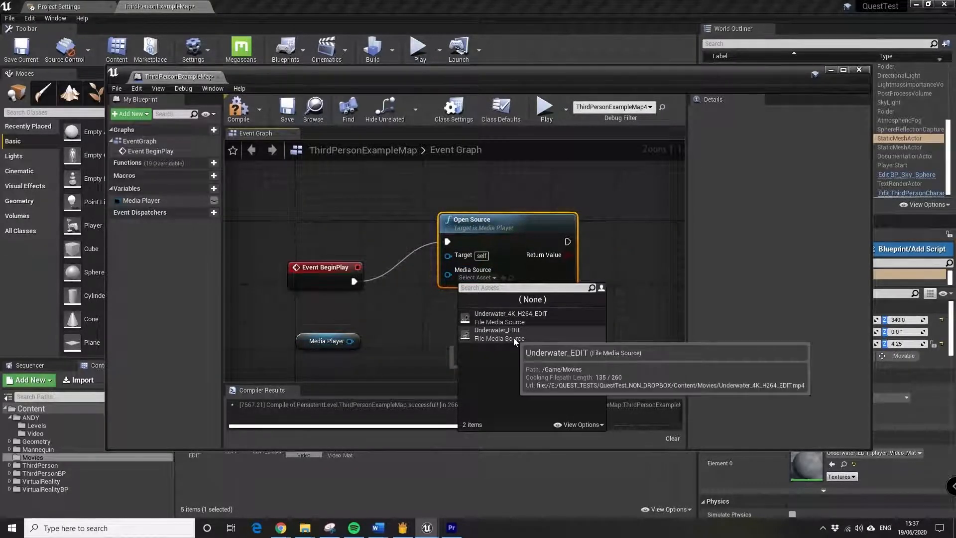
left_click(513, 337)
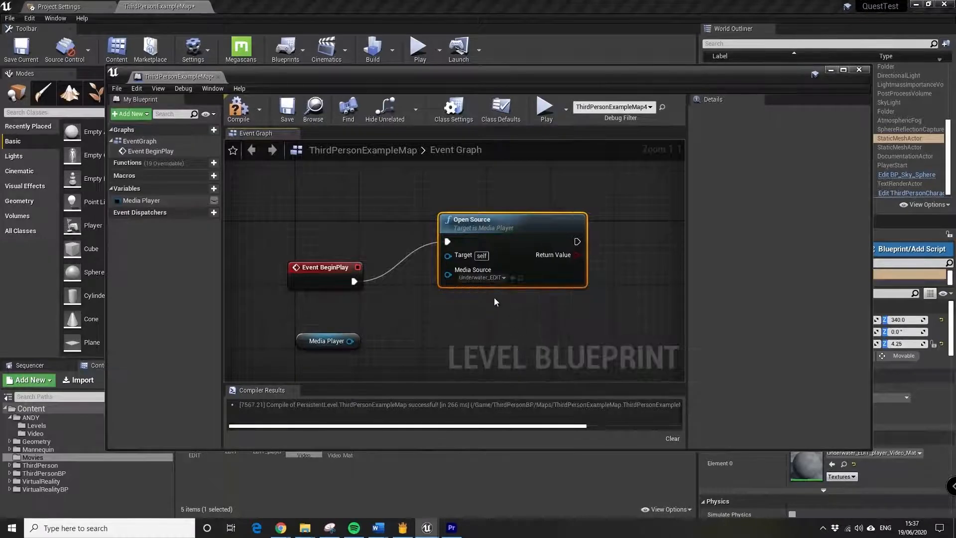
left_click_drag(350, 341, 447, 261)
left_click_drag(564, 219, 580, 235)
left_click(244, 111)
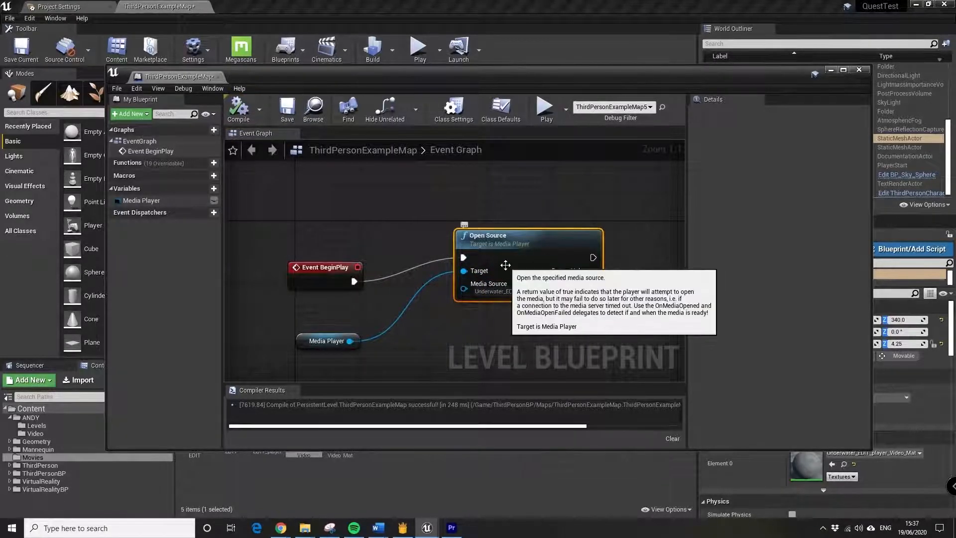
Dock the level blueprint in the main editor window, and play ThirdPersonExampleMap, walking the character towards the video cube.
left_click_drag(177, 76, 249, 10)
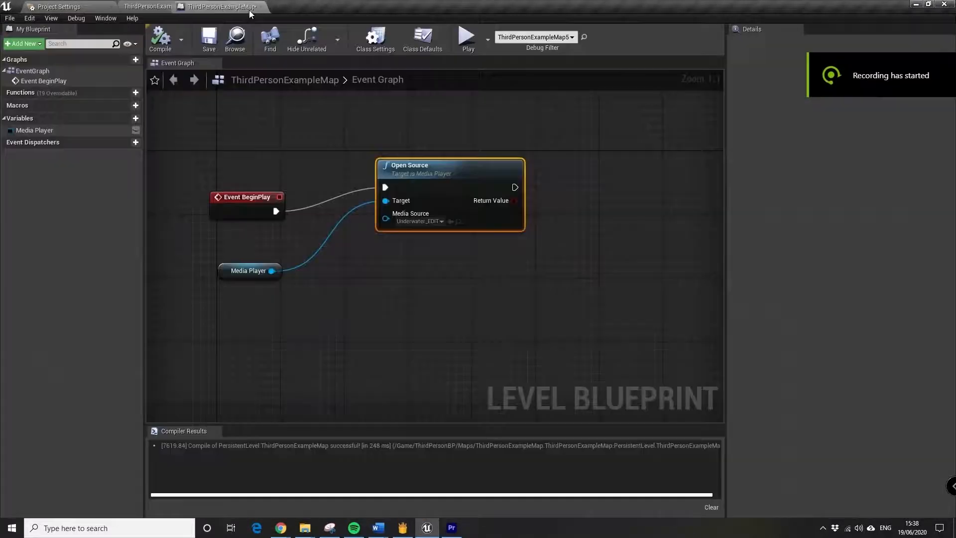
left_click(159, 6)
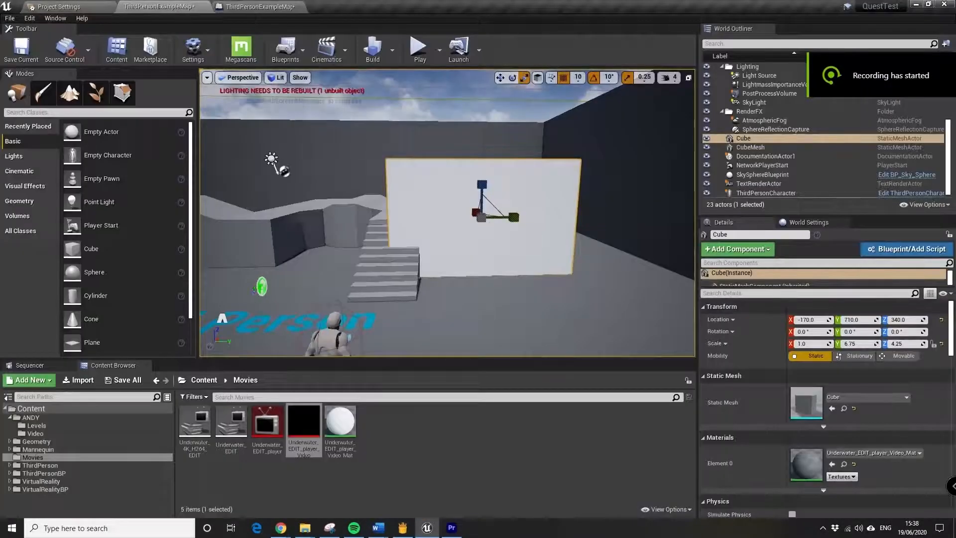
right_click_drag(447, 213, 436, 264)
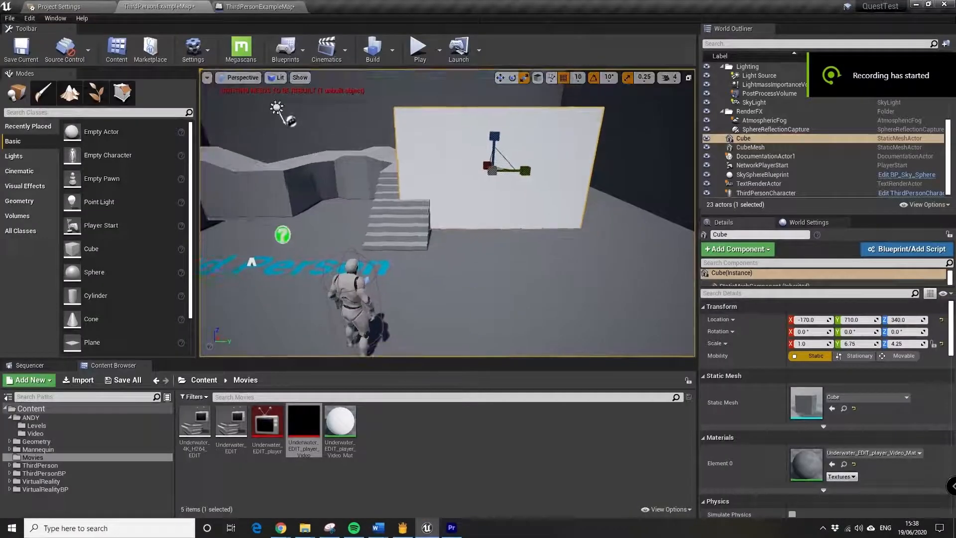
left_click(418, 55)
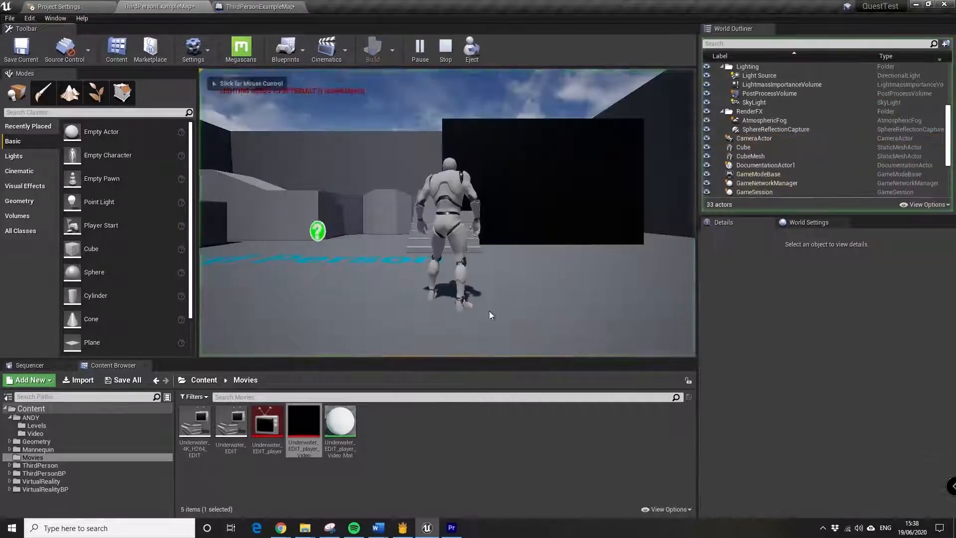
left_click(489, 310)
key("w")
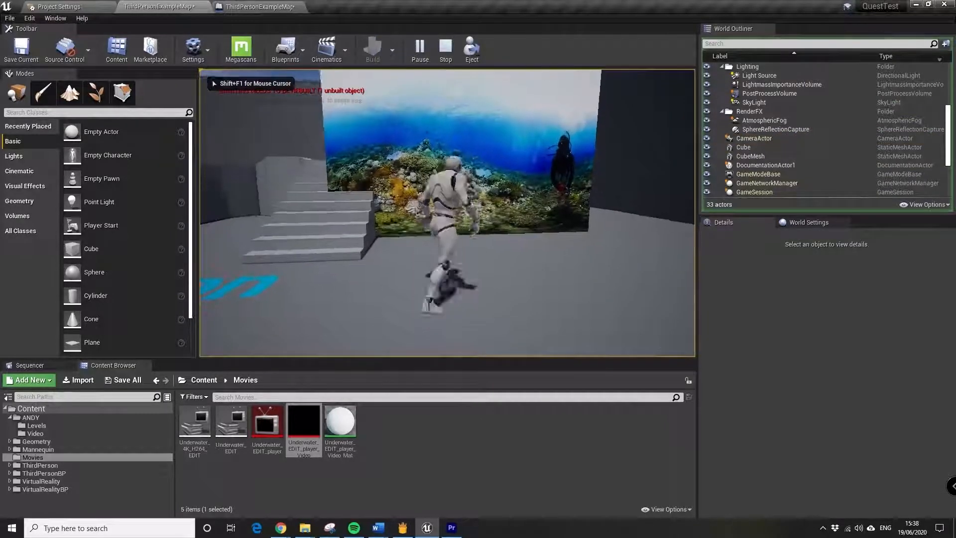
key("w")
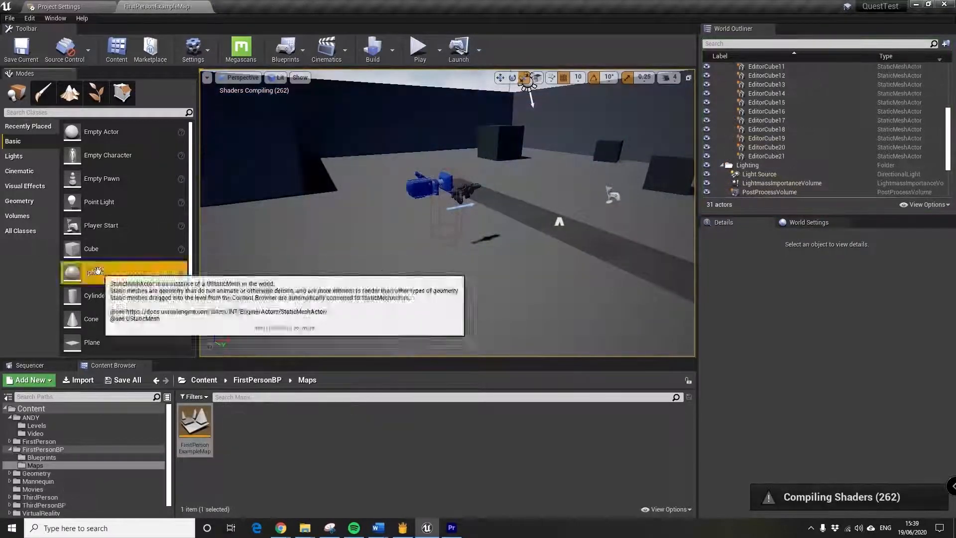
Place a basic sphere in FirstPersonExampleMap and scale it uniformly to 7.75.
left_click_drag(95, 271, 476, 200)
key("e")
key("r")
key("s")
right_click_drag(442, 250, 330, 219)
key("w")
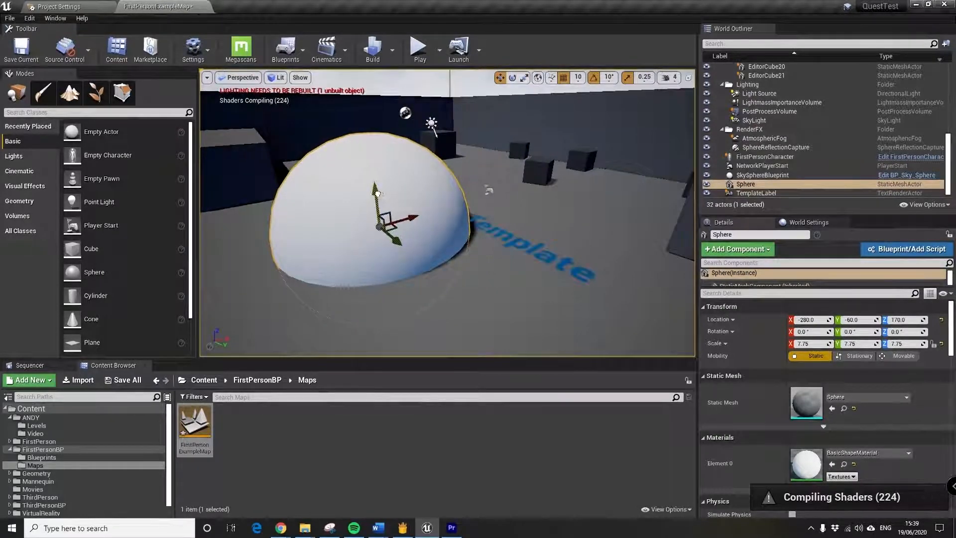
Move the sphere to X -180 and Z 250 so it rises further above the floor.
left_click_drag(377, 193, 372, 173)
left_click_drag(413, 199, 439, 193)
right_click_drag(413, 262, 398, 266)
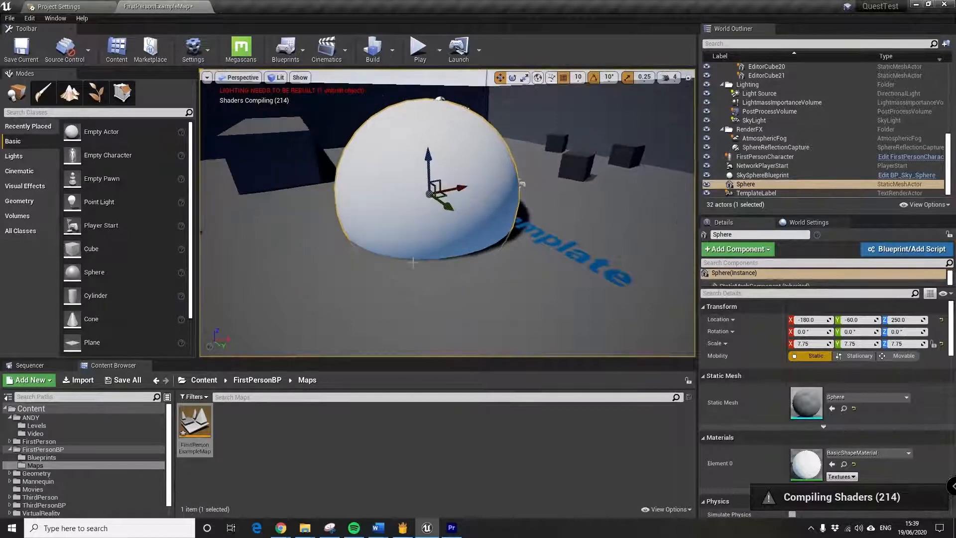
Apply the Underwater_EDIT_player_Video_Mat material from the Movies folder to the sphere and save the level.
left_click(33, 489)
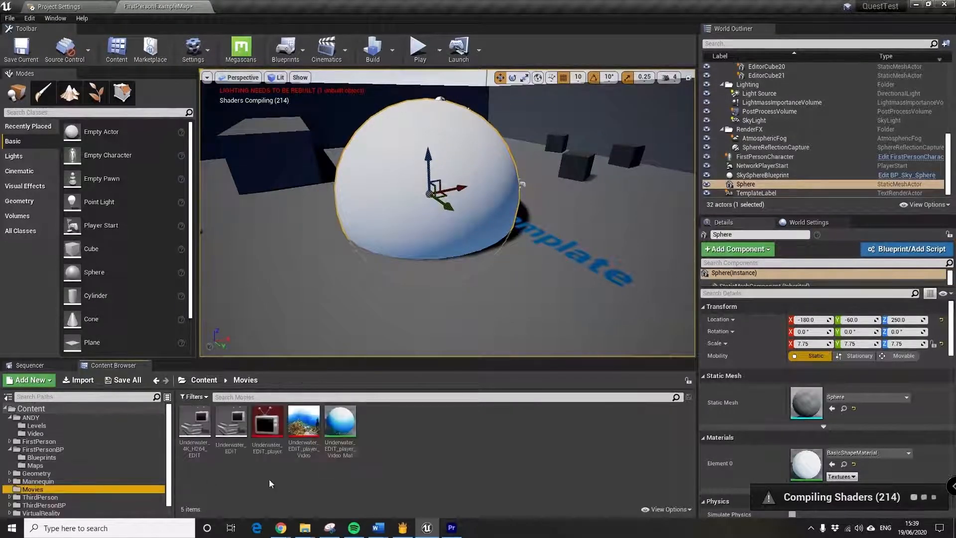
left_click_drag(340, 422, 383, 214)
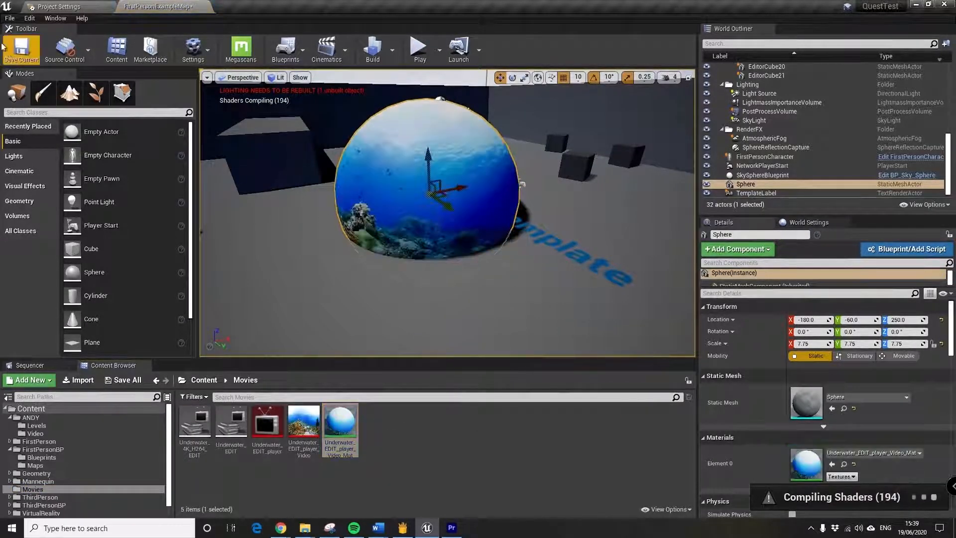
left_click(9, 18)
left_click(40, 97)
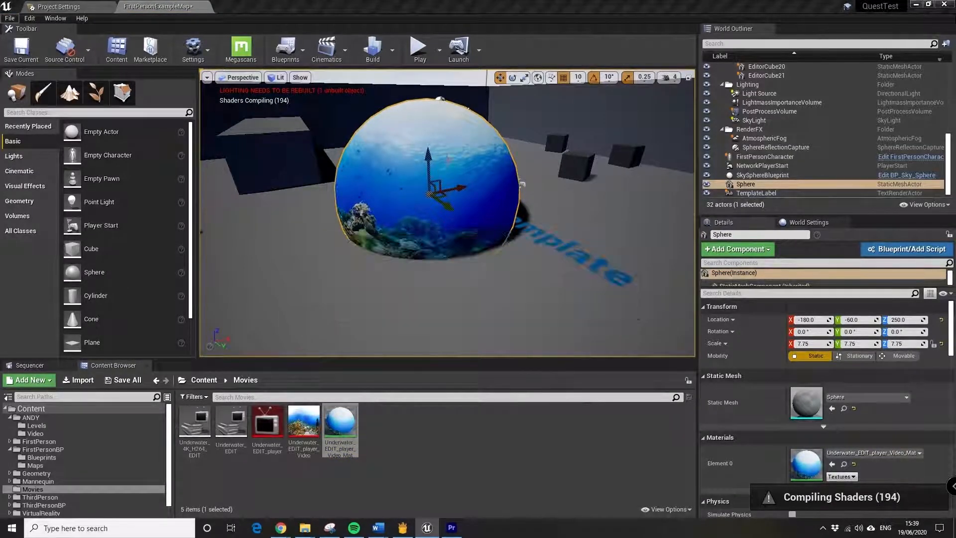
Play FirstPersonExampleMap in the viewport, look at the video sphere through the first-person character, and stop playing.
left_click(418, 48)
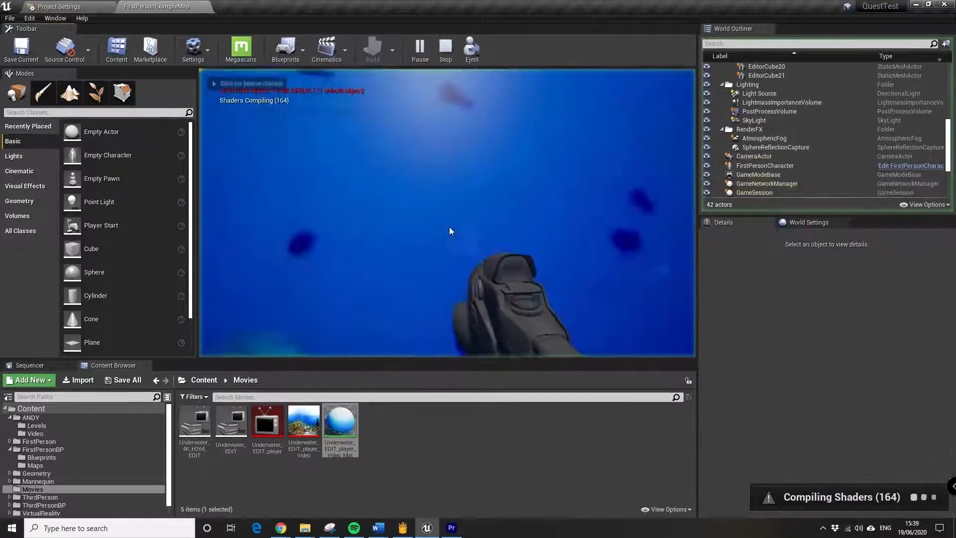
left_click(450, 231)
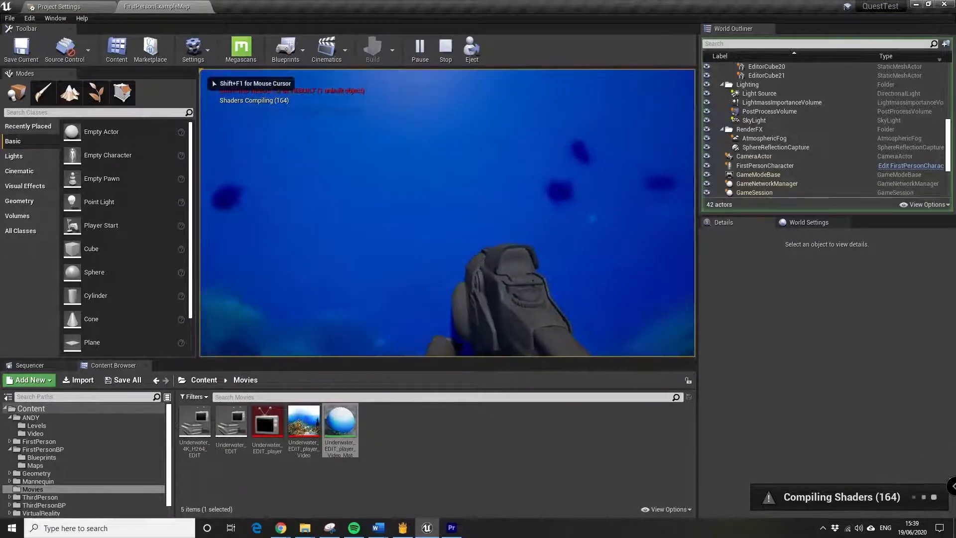
key("Escape")
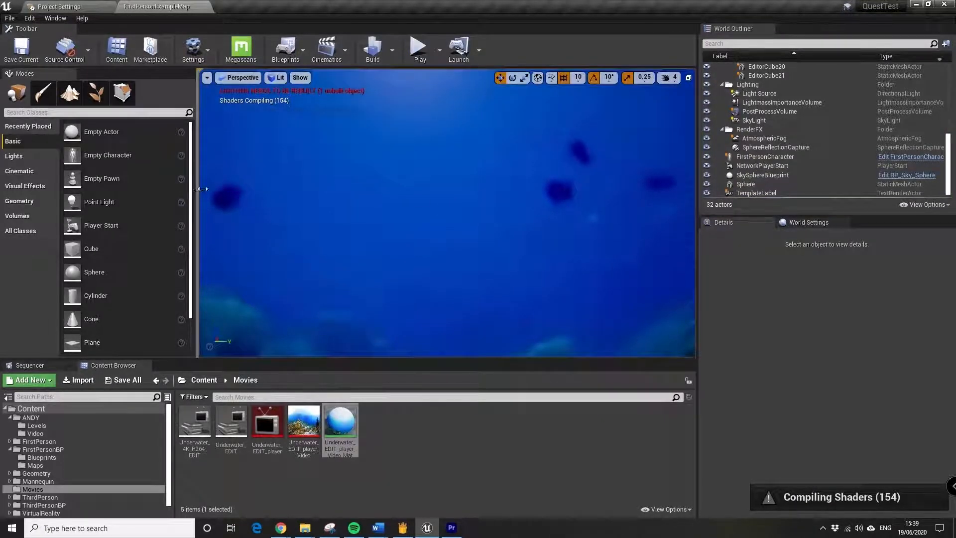
Select the video sphere and inspect its Underwater_EDIT_player_Video_Mat material in the material editor.
left_click_drag(498, 222, 476, 318)
left_click(497, 222)
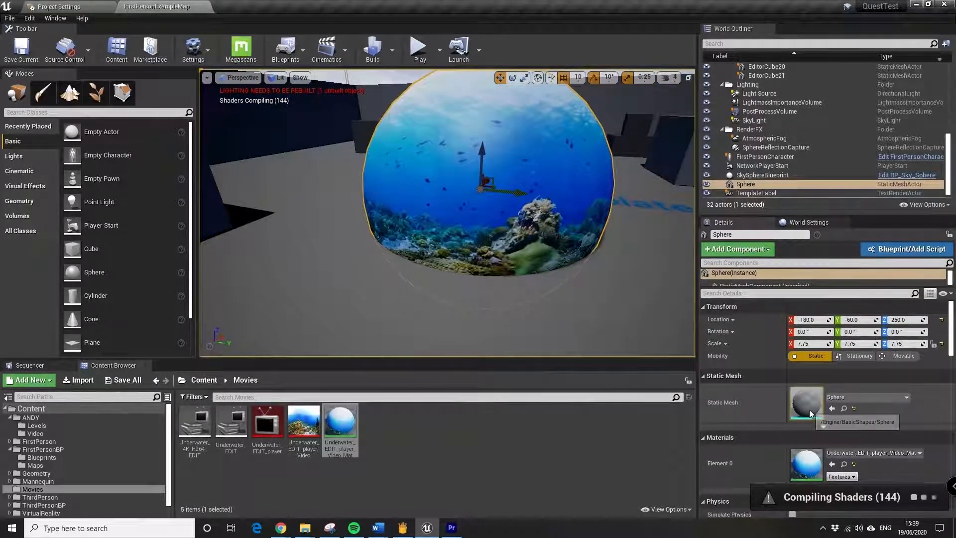
scroll(810, 413, "down", 1)
scroll(806, 408, "down", 1)
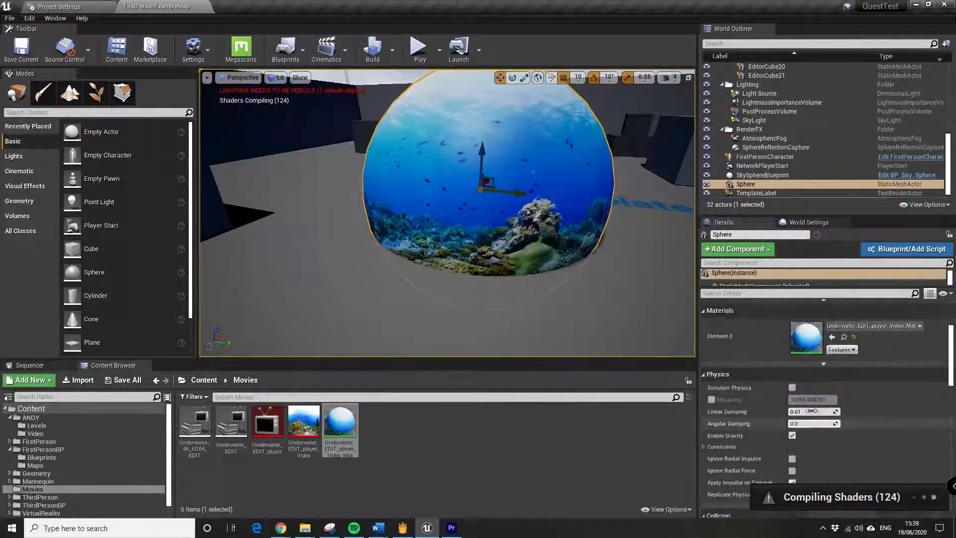
double_click(802, 399)
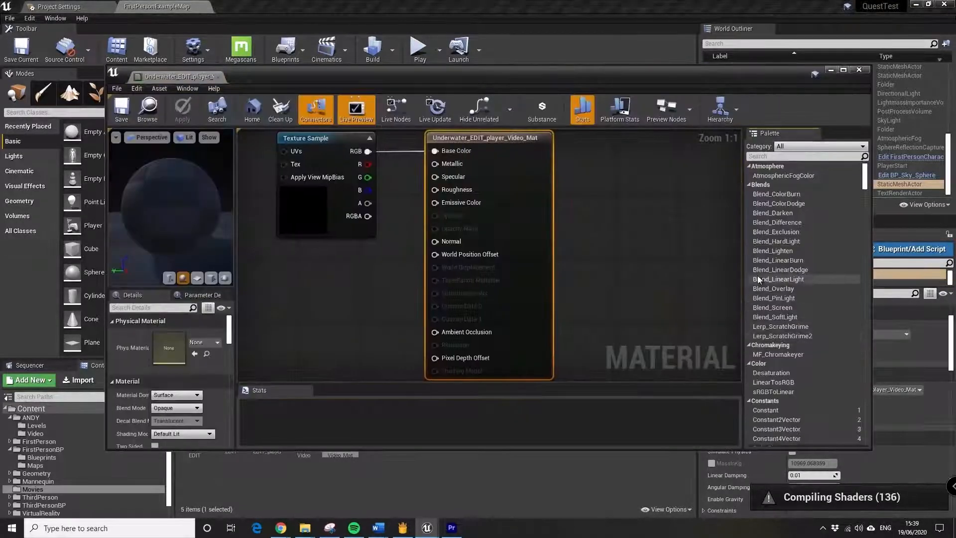
left_click(859, 71)
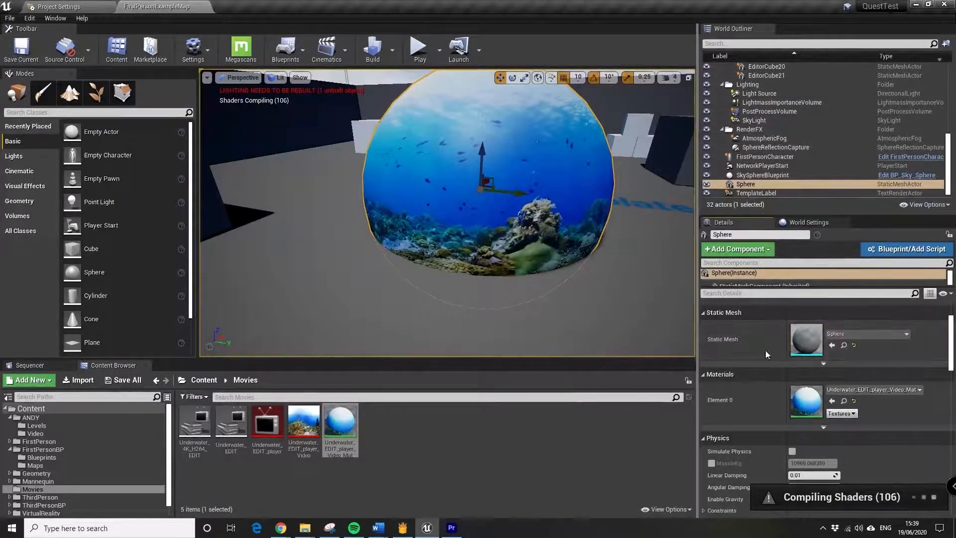
Remove the collision from the sphere's static mesh and test the level by moving through the sphere in play mode.
double_click(809, 341)
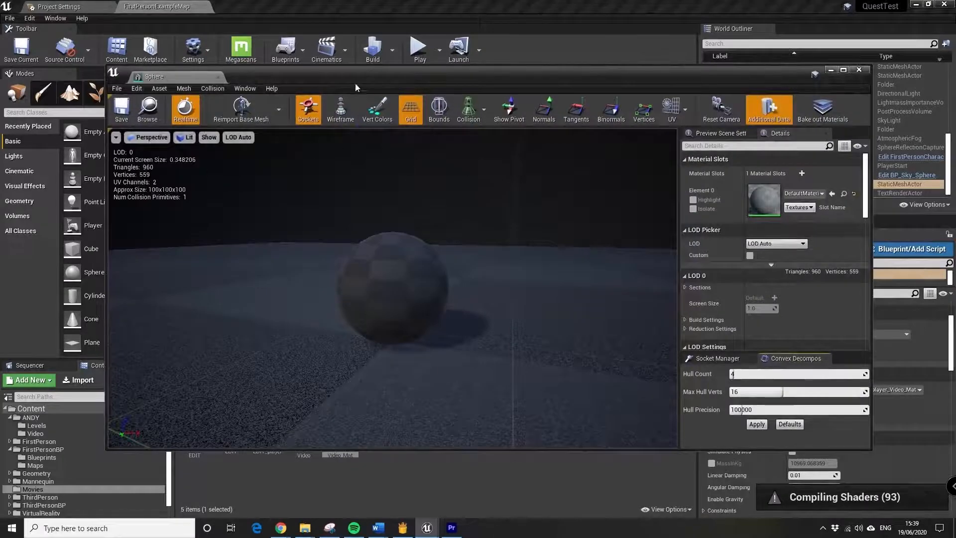
left_click_drag(356, 88, 330, 80)
left_click(187, 80)
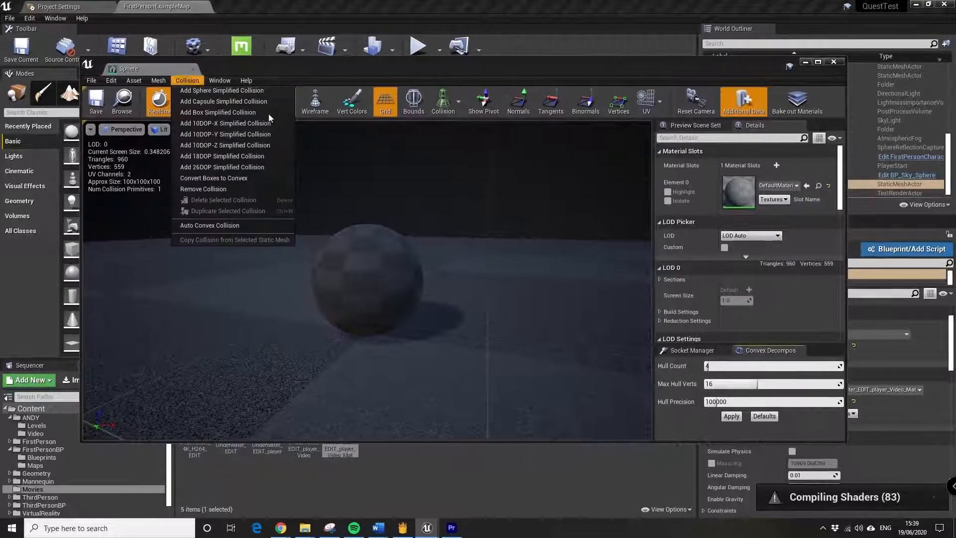
left_click(225, 189)
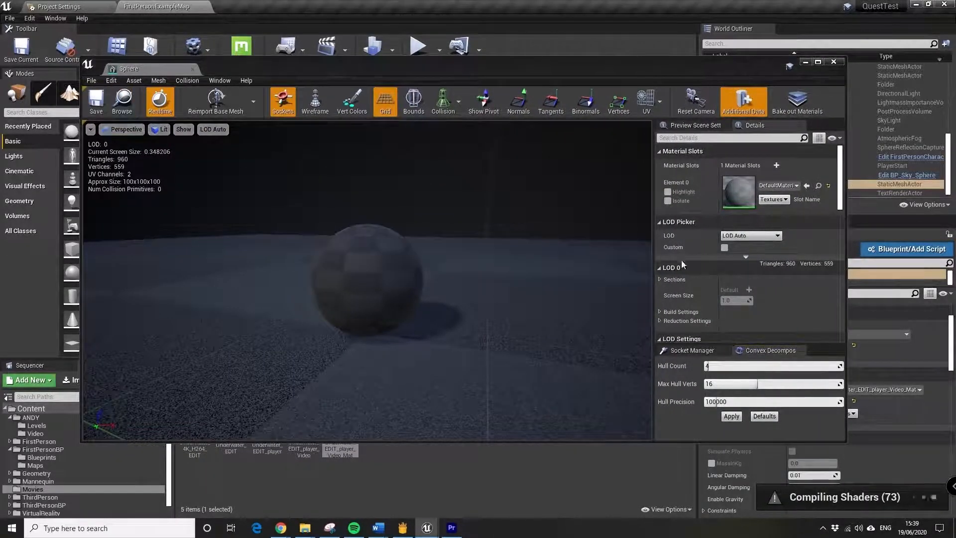
left_click(833, 62)
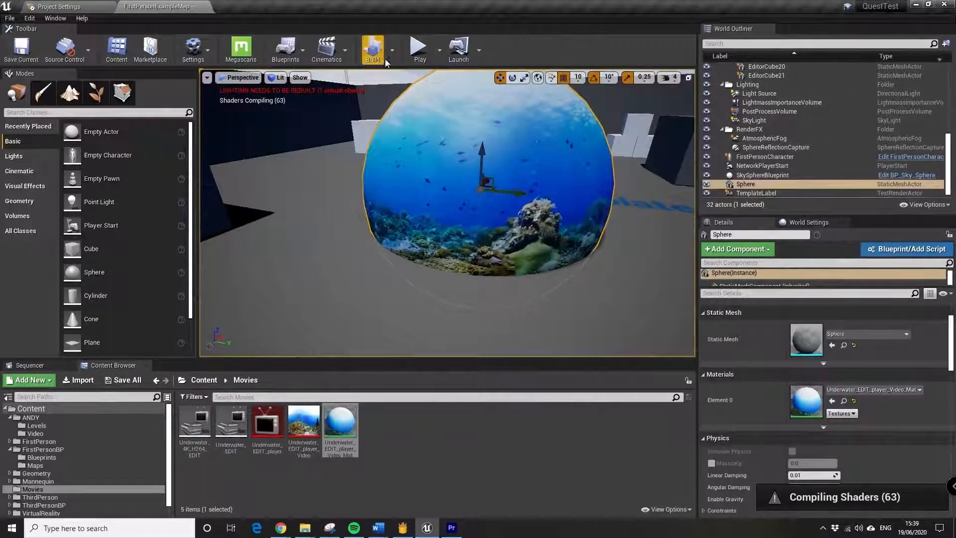
left_click(418, 48)
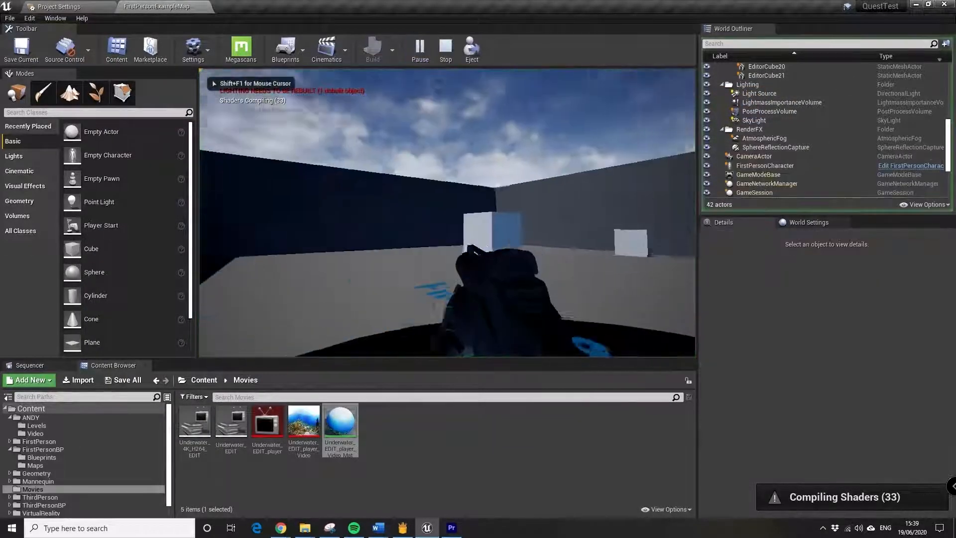
key("Escape")
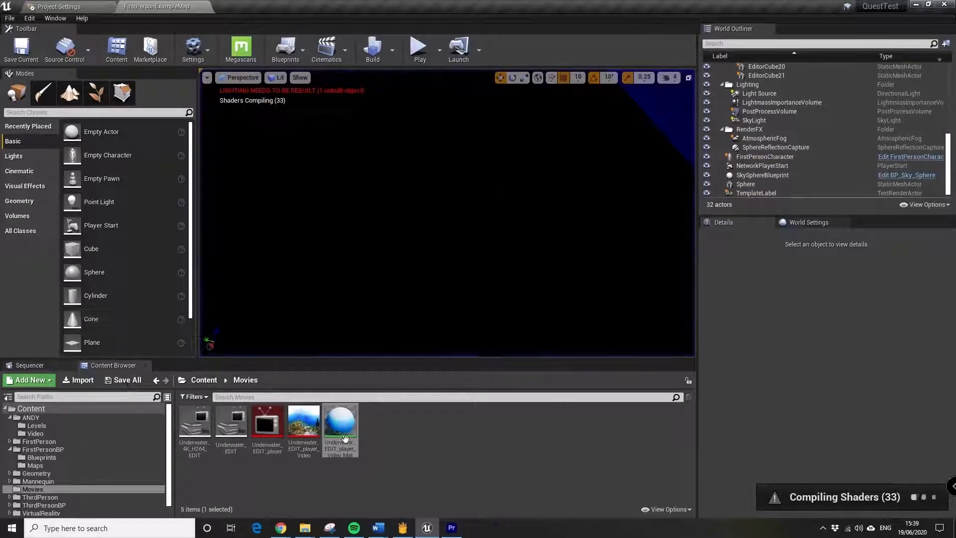
Enable Two Sided on the Underwater_EDIT_player_Video_Mat material and apply the change.
double_click(340, 422)
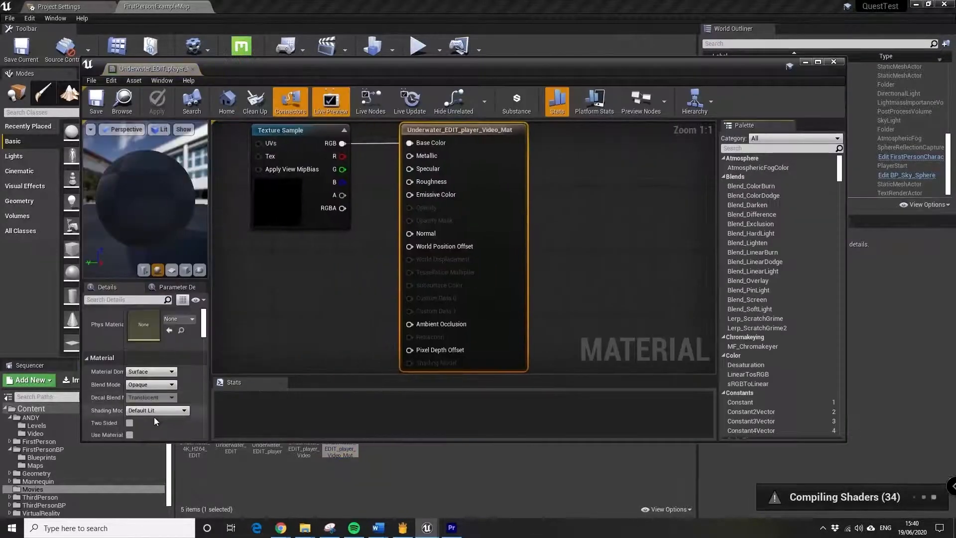
scroll(172, 401, "down", 1)
left_click(170, 386)
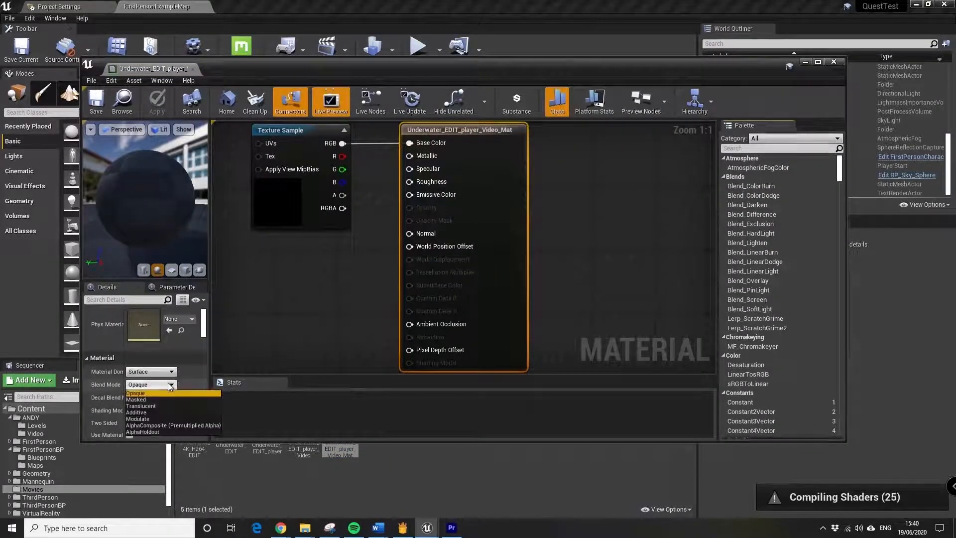
left_click(183, 374)
scroll(196, 405, "down", 2)
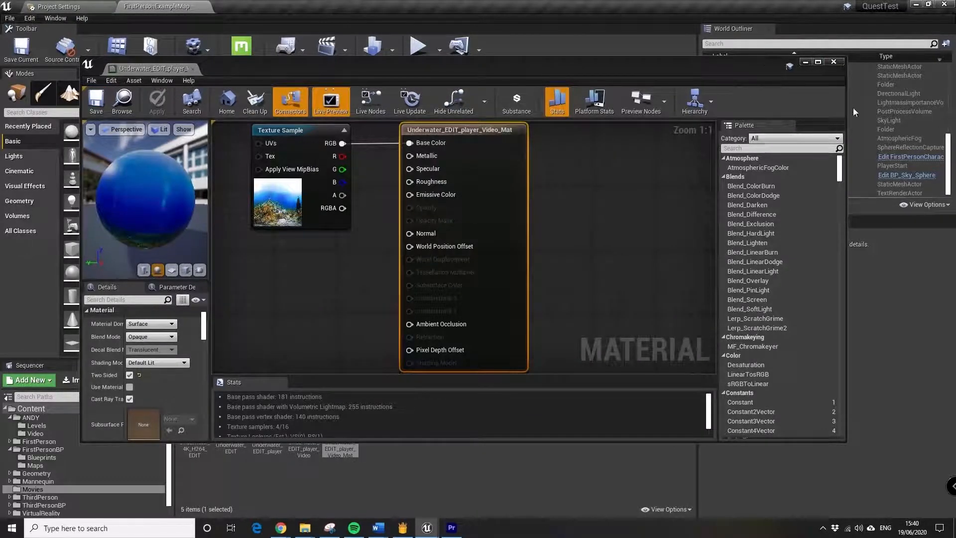
left_click(833, 61)
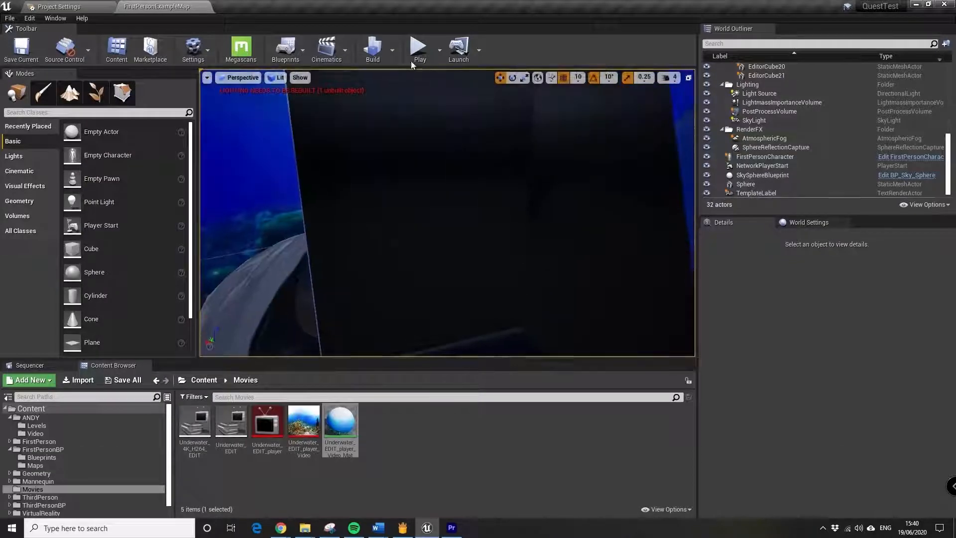
Play FirstPersonExampleMap, walk around inside the sphere to view the video on its inner surface, and stop.
left_click(418, 47)
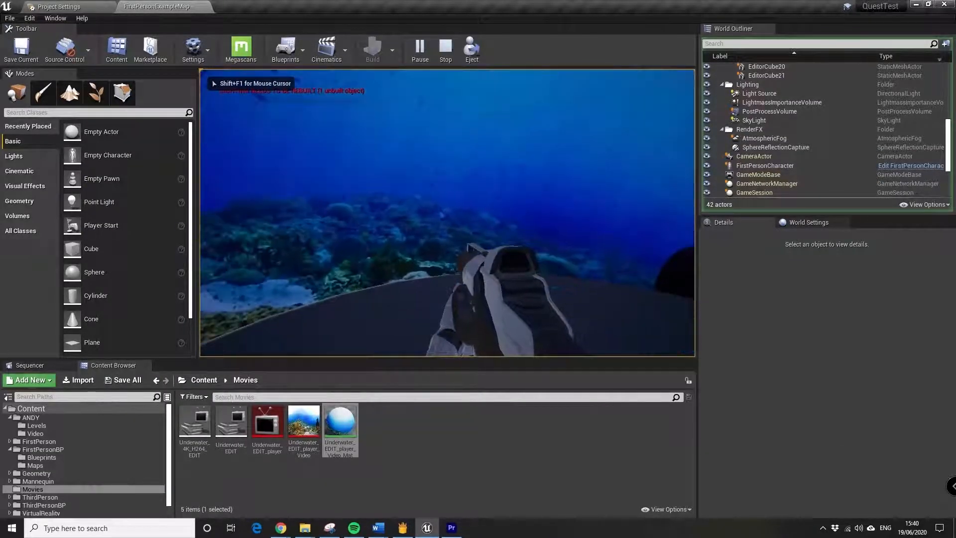
key("w")
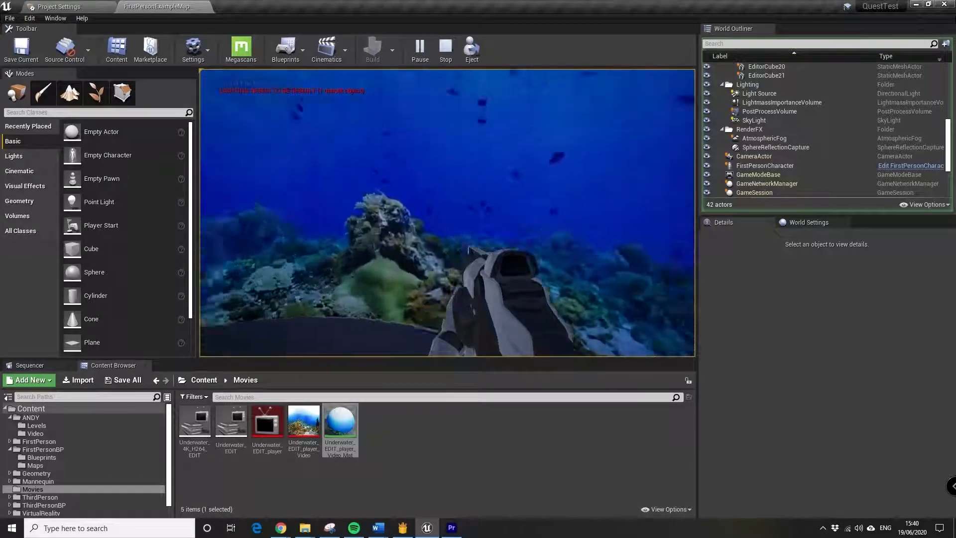
key("Escape")
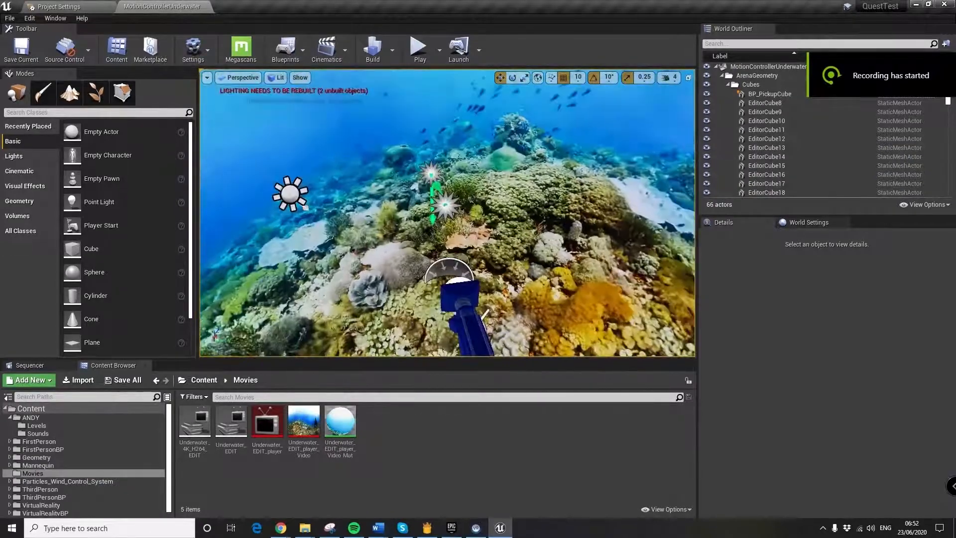
Review the video texture, media player, Underwater_EDIT and Underwater_4K_H264_EDIT assets in the Movies folder, and return to the MotionControllerUnderwater level.
left_click(303, 422)
right_click(312, 423)
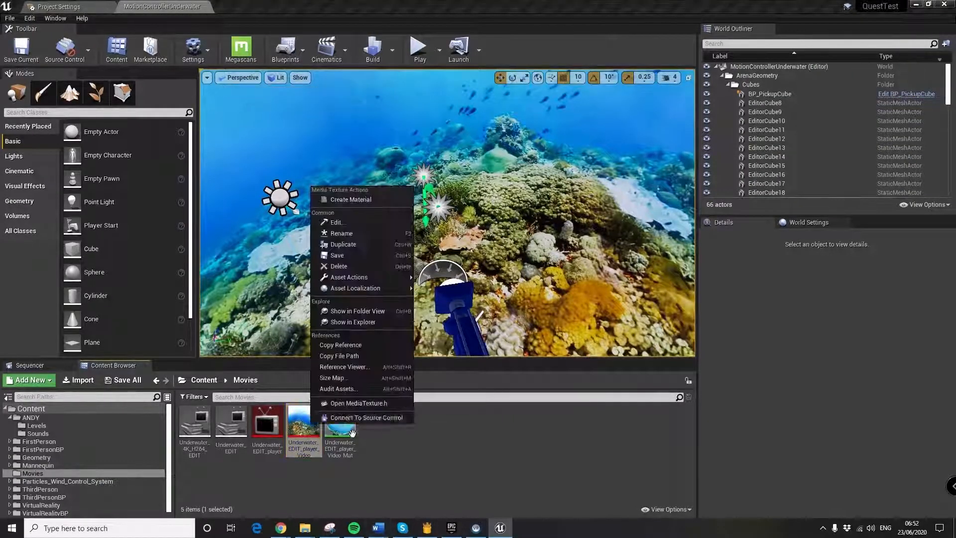
left_click(371, 321)
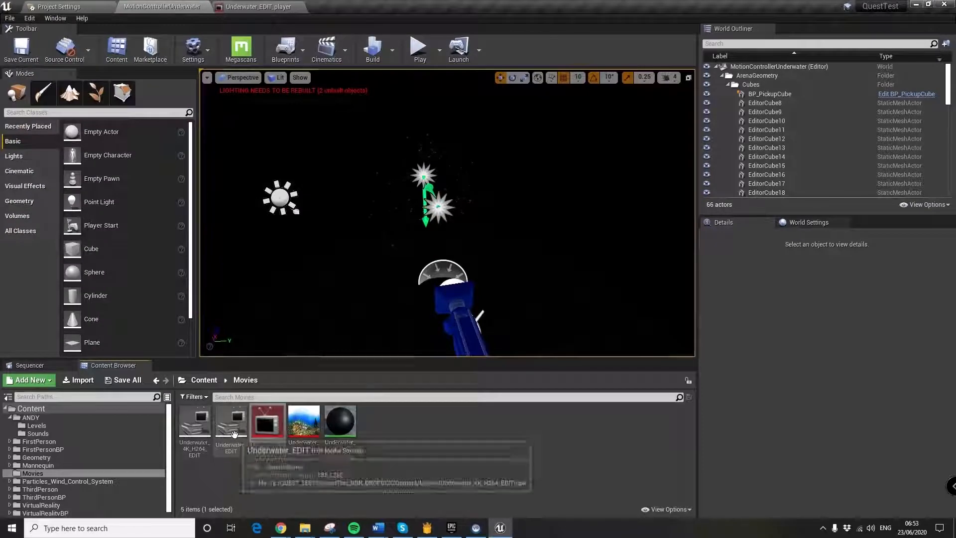
double_click(234, 434)
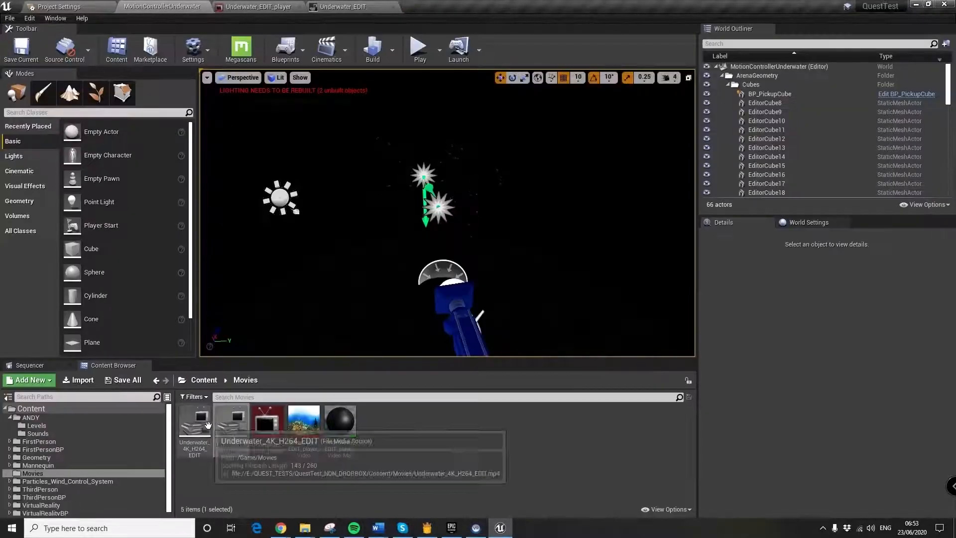
double_click(213, 429)
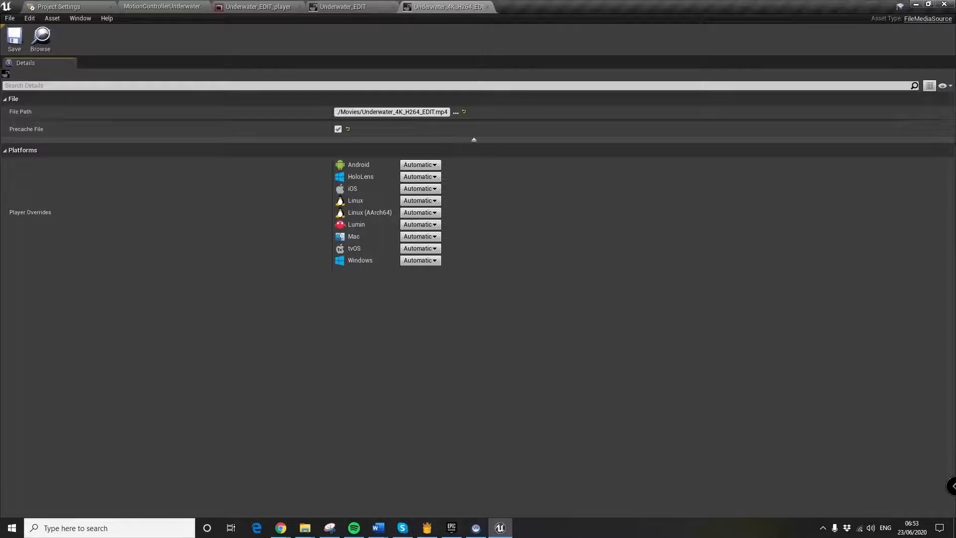
left_click(164, 6)
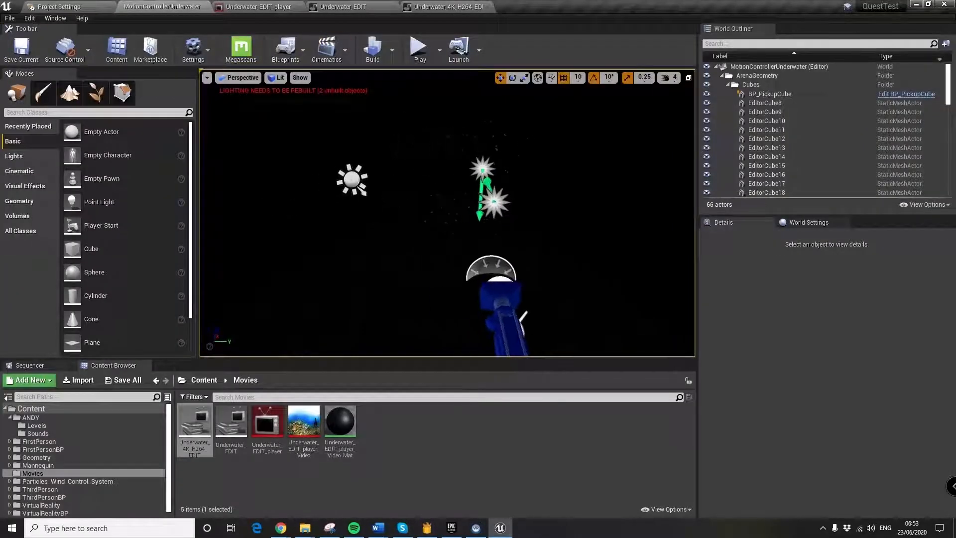
Open the MotionControllerUnderwater level blueprint, examine how its BeginPlay event opens and plays the media source, and return to the level.
right_click_drag(447, 213, 503, 204)
key("s")
key("w")
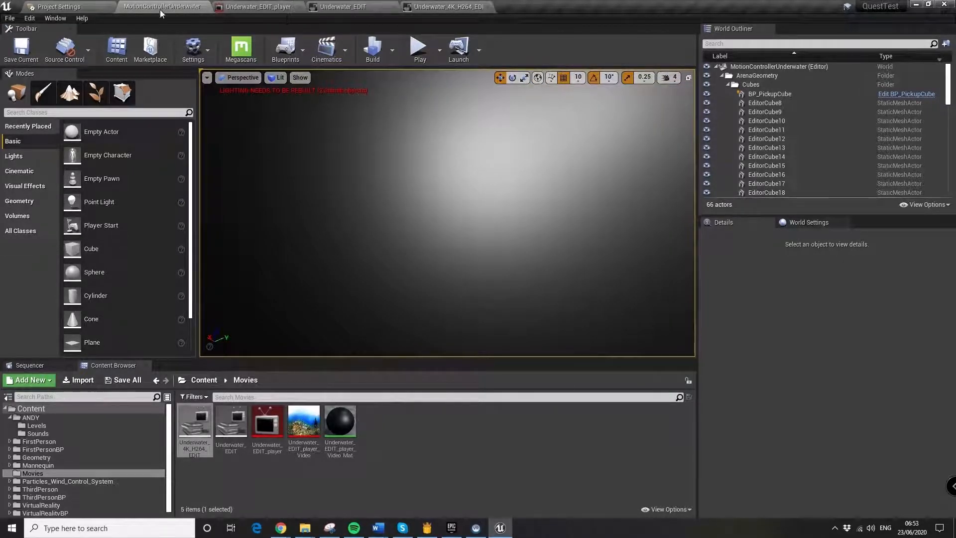
left_click(298, 53)
left_click(325, 134)
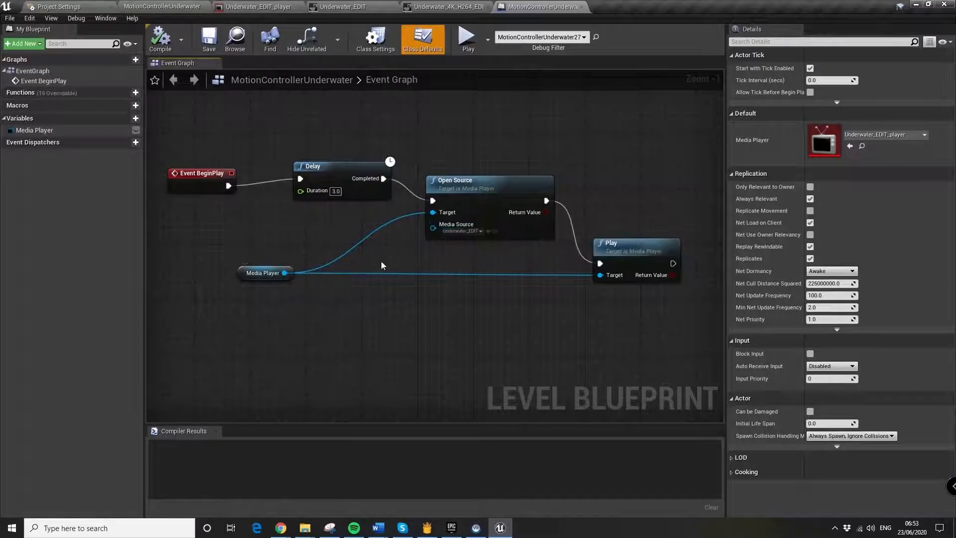
right_click_drag(398, 310, 407, 305)
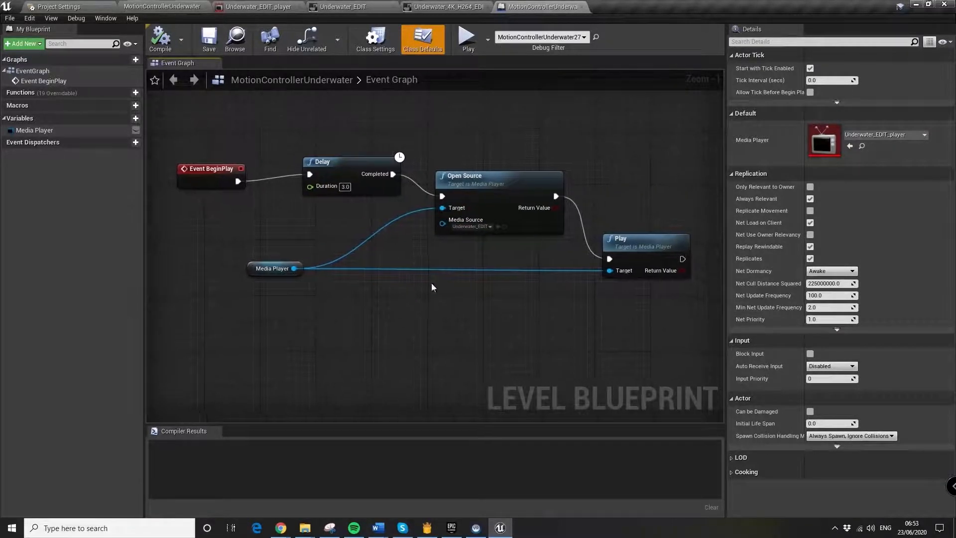
left_click(191, 8)
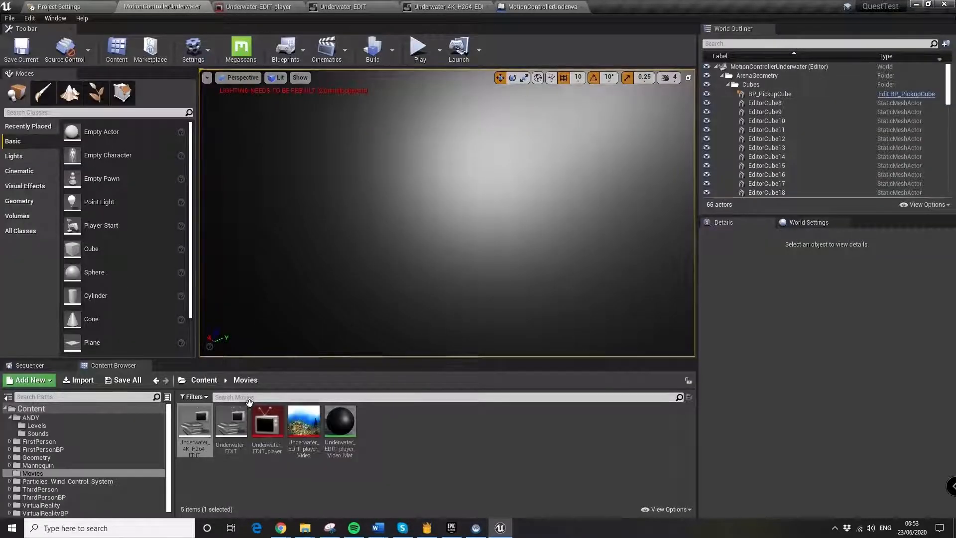
Show the project's Levels folder, launch MotionControllerUnderwater on the connected Quest headset, and open the output log.
left_click(35, 426)
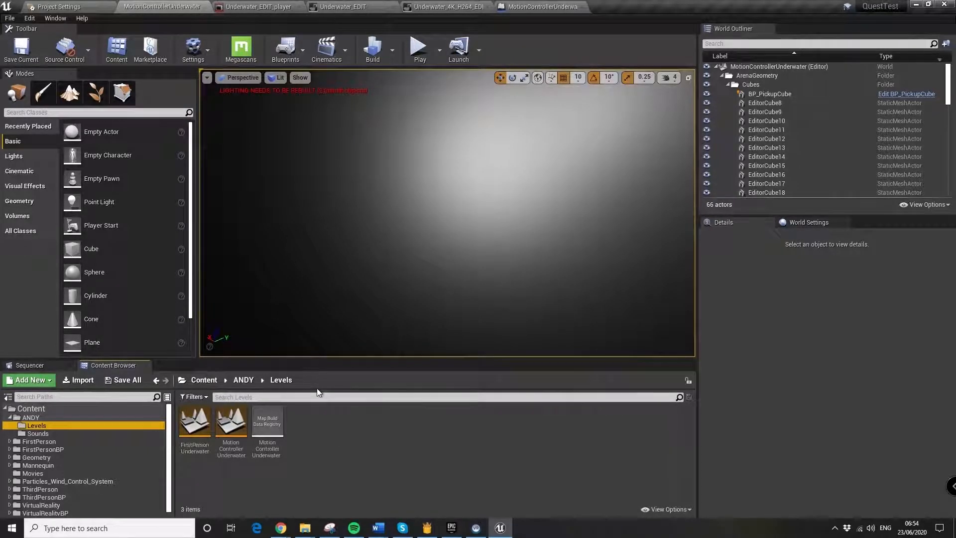
left_click(481, 54)
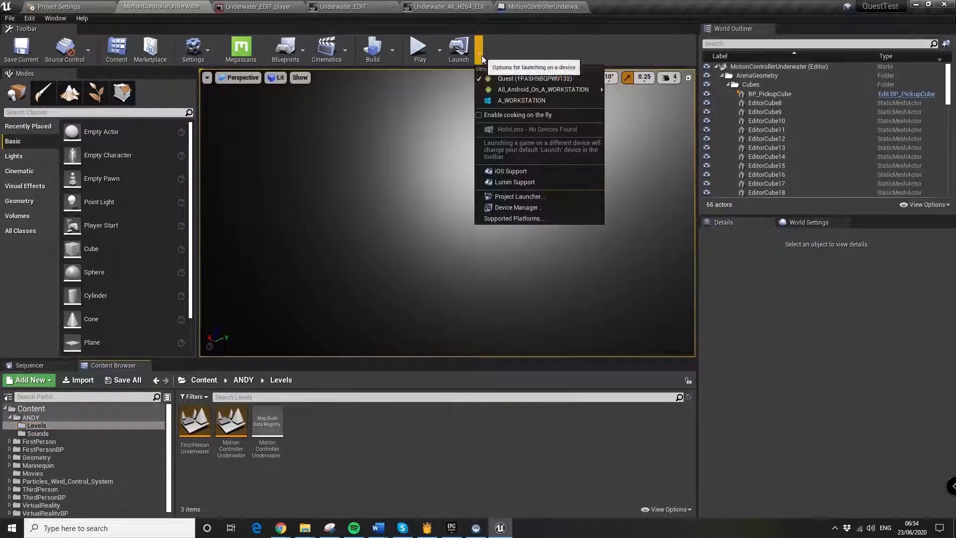
left_click(520, 79)
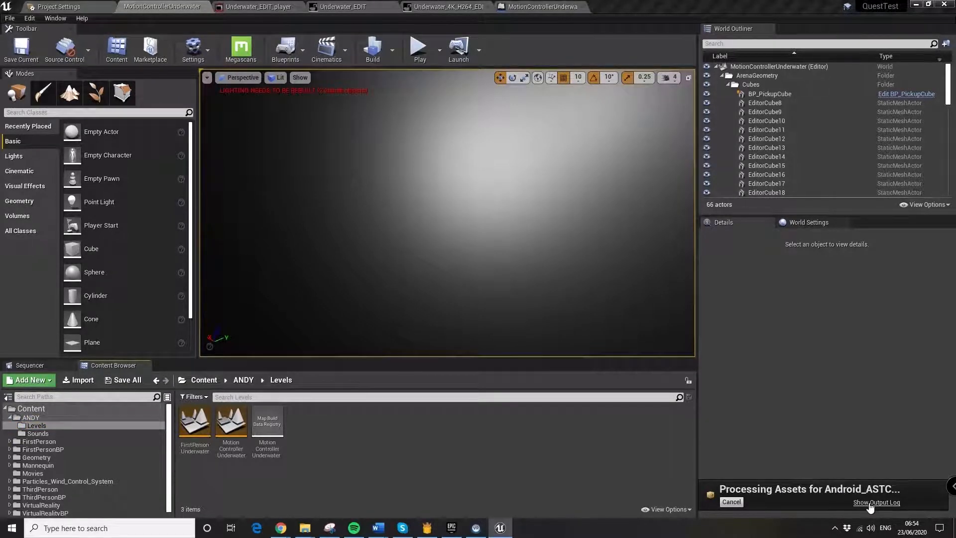
left_click(869, 503)
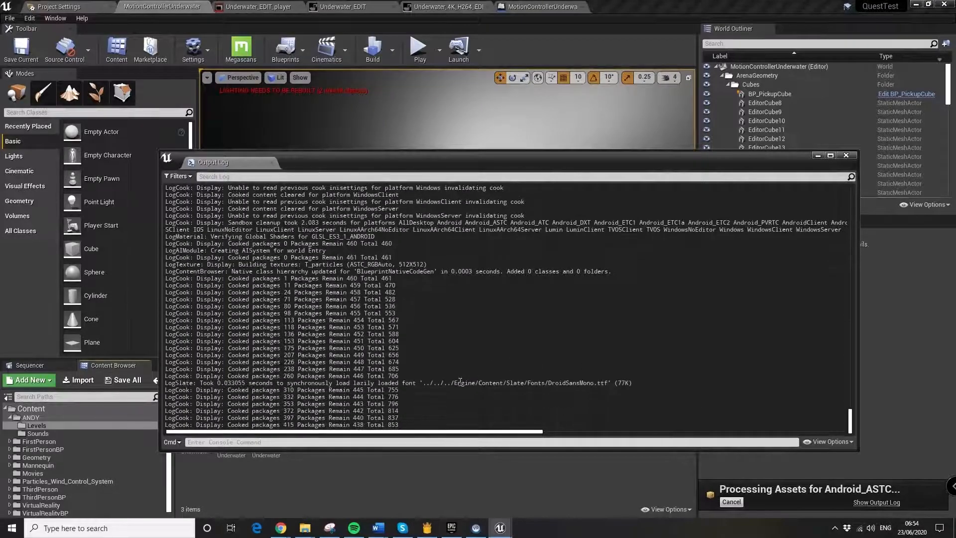